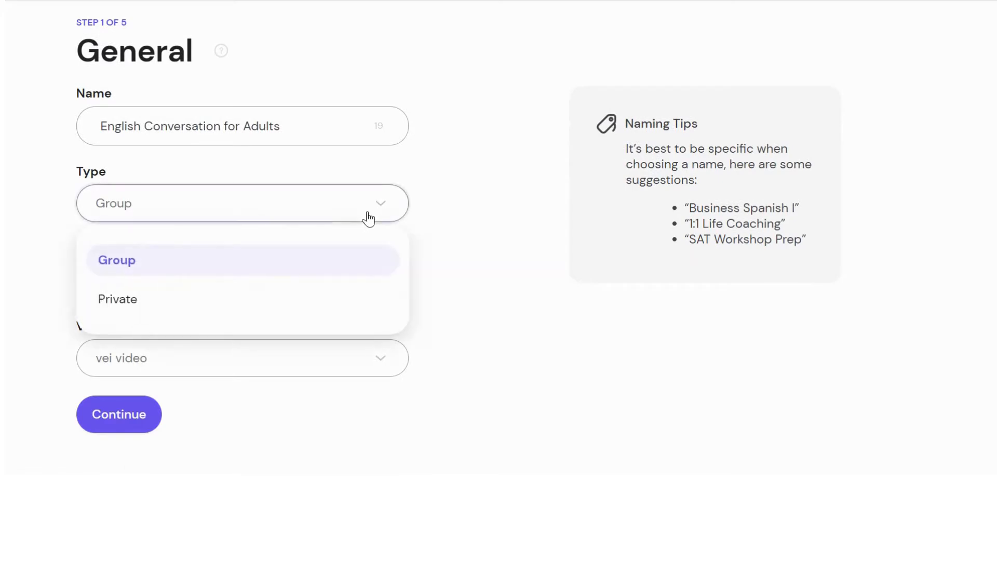
# - Set the group course's maximum size to 10 and its video conferencing to Zoom, and continue to the time settings
pyautogui.click(524, 200)
pyautogui.click(225, 280)
pyautogui.write('10')
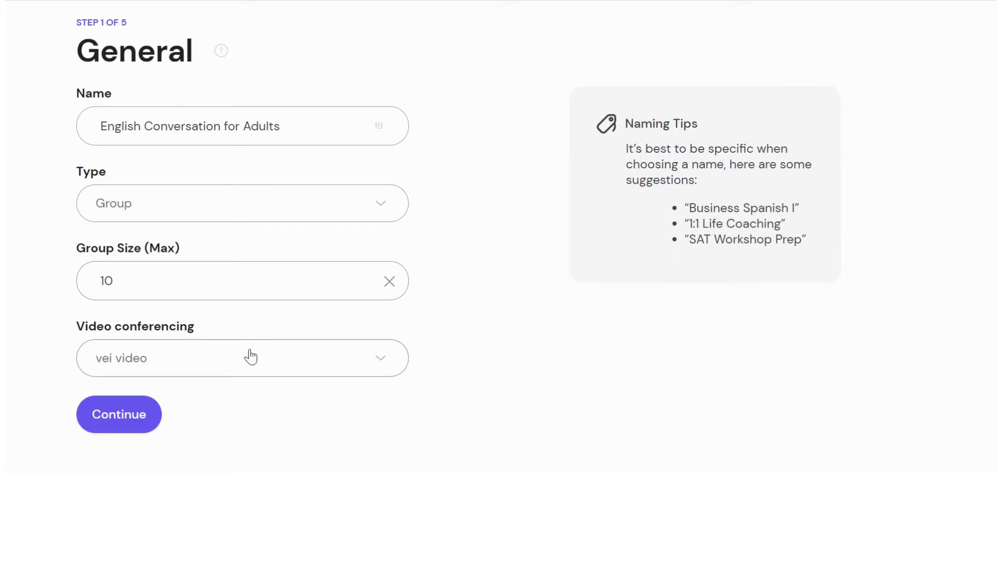
pyautogui.click(254, 369)
pyautogui.click(210, 265)
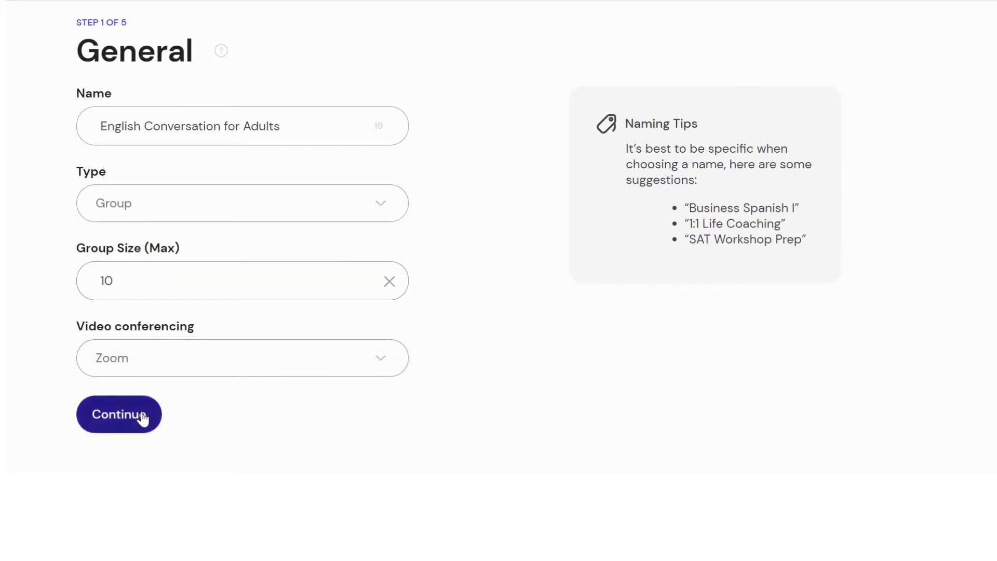
pyautogui.click(158, 373)
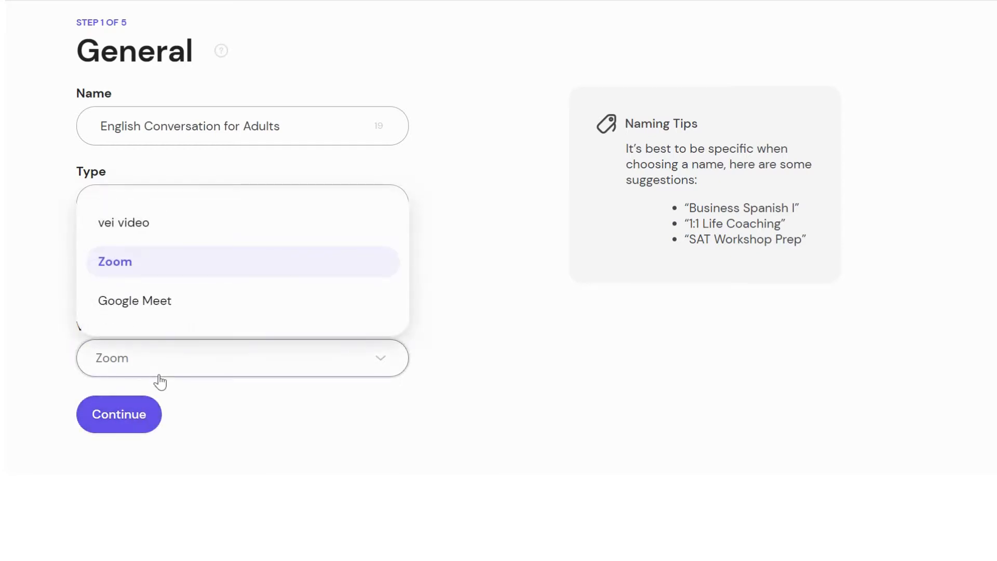
pyautogui.click(133, 416)
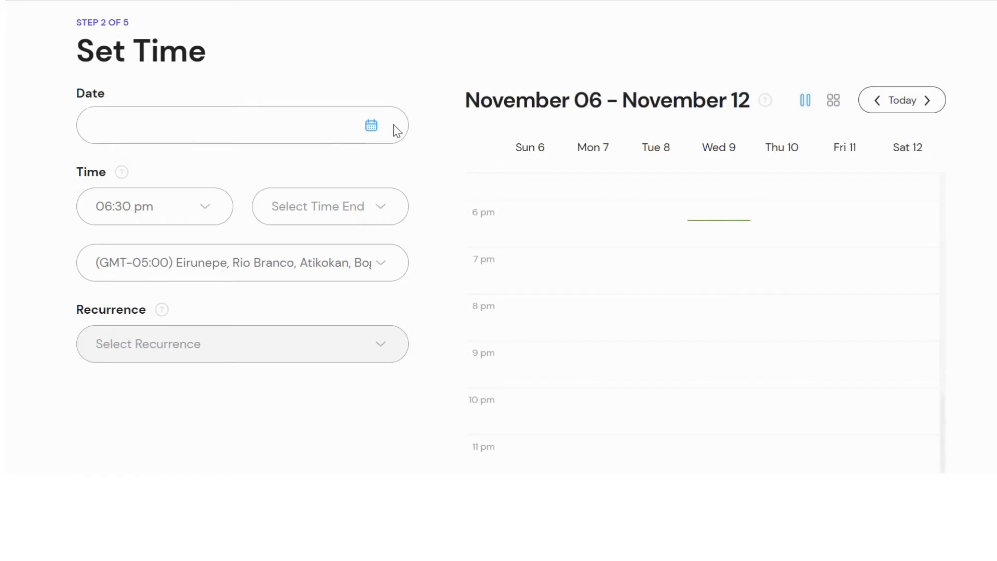
# - Schedule the course for Tuesday, December 6, 2022, from 07:00 pm to 07:45 pm
pyautogui.click(367, 125)
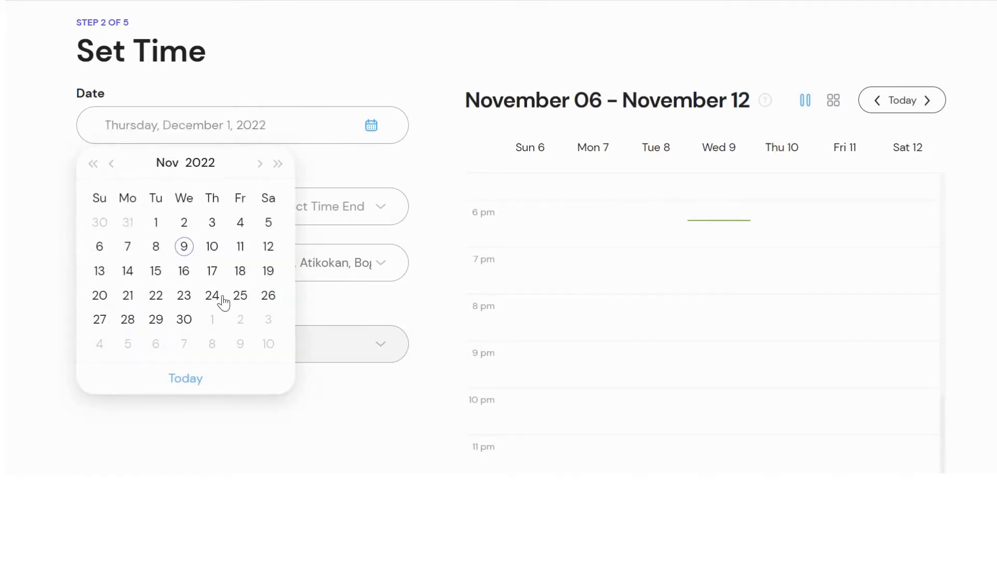
pyautogui.click(155, 345)
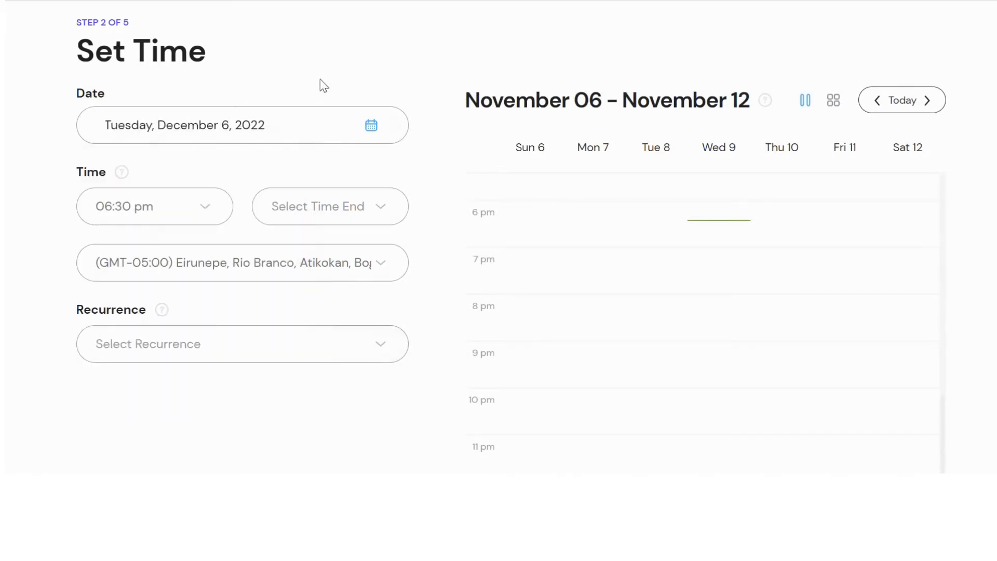
pyautogui.click(176, 201)
pyautogui.scroll(-4, 141, 296)
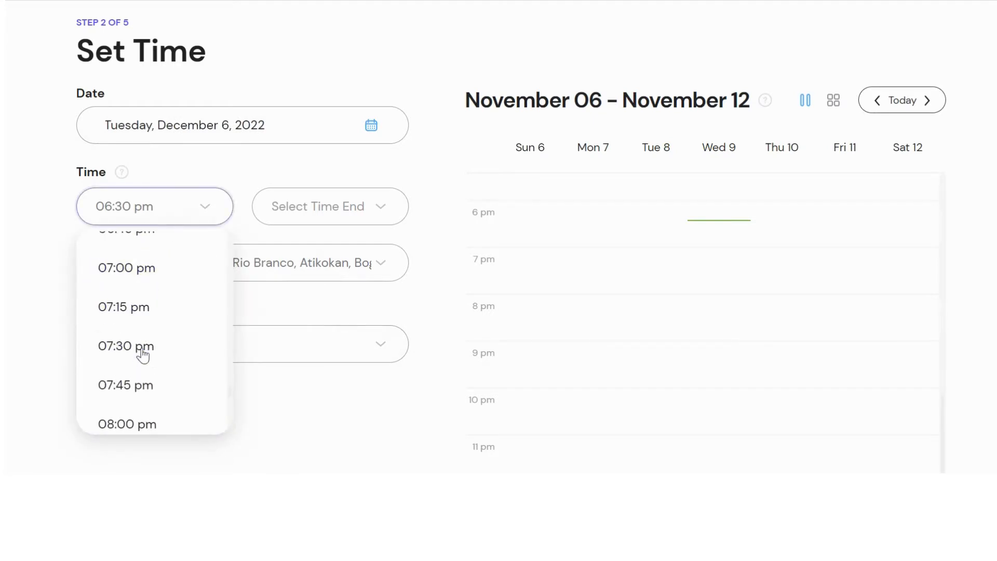
pyautogui.click(153, 266)
pyautogui.click(319, 209)
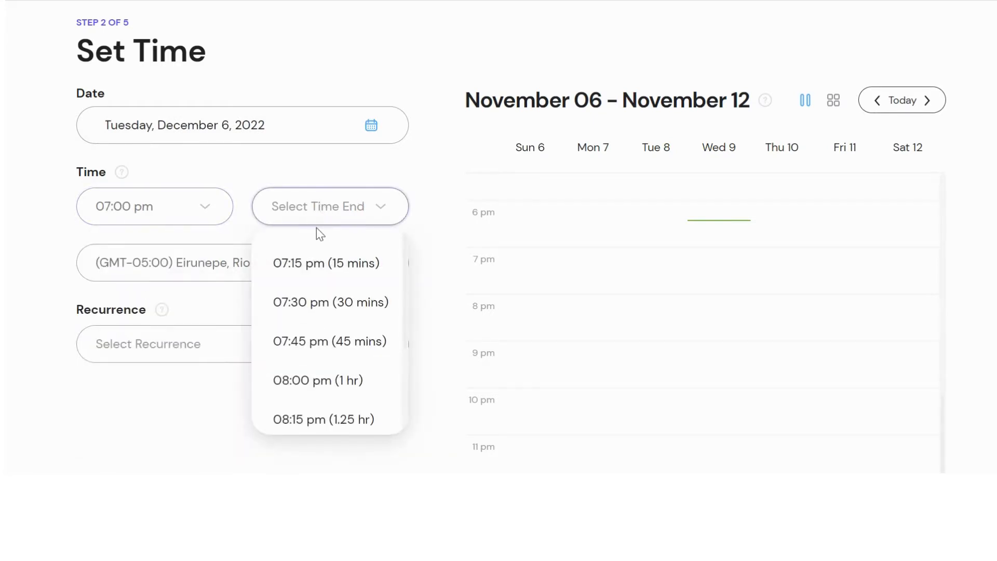
pyautogui.click(319, 349)
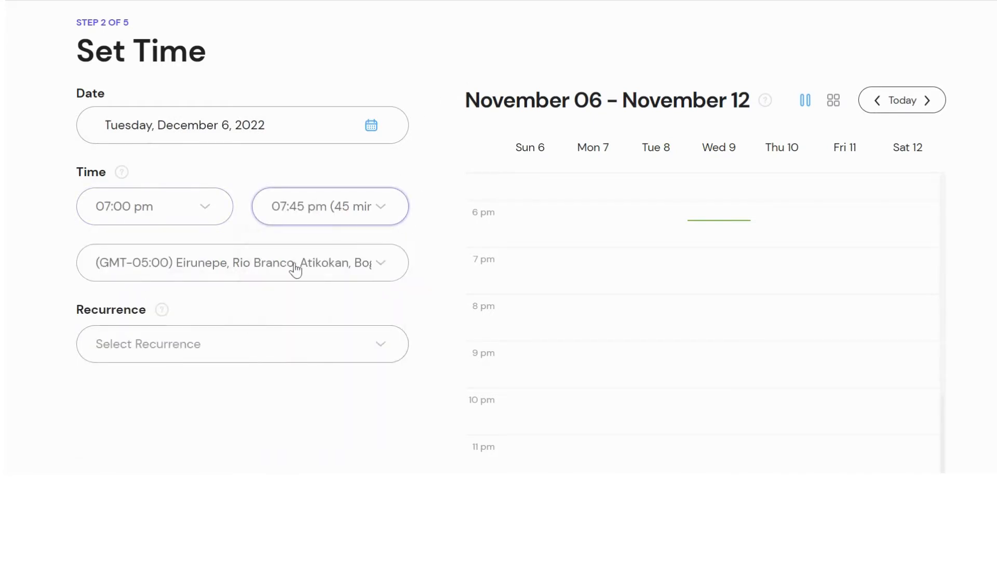
# - Make the course repeat weekly and have the recurrence end on a specific date using the Until option
pyautogui.click(224, 347)
pyautogui.scroll(-2, 286, 353)
pyautogui.click(165, 366)
pyautogui.click(127, 348)
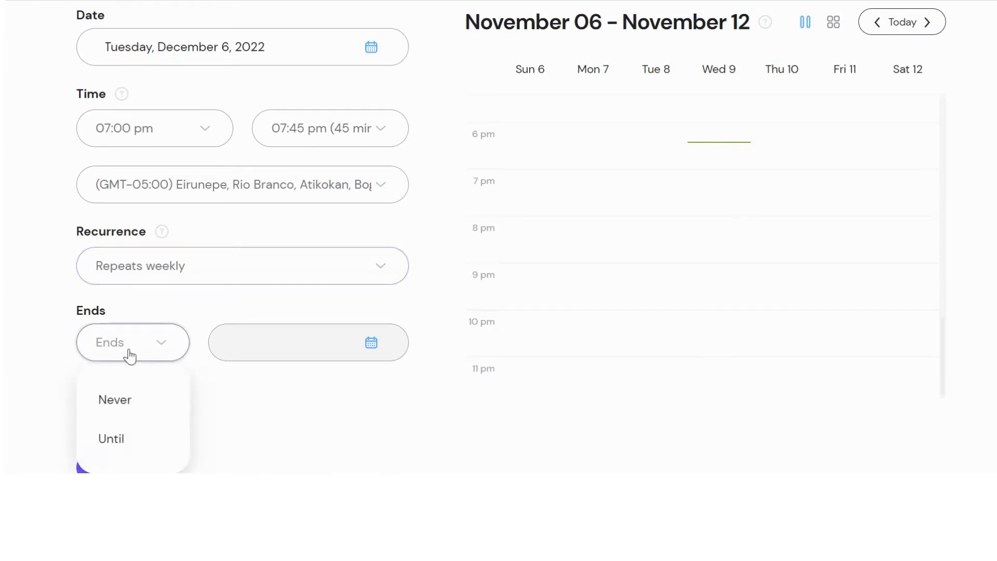
pyautogui.click(136, 438)
# - Set the recurrence end date to Tuesday, December 27, 2022
pyautogui.click(286, 339)
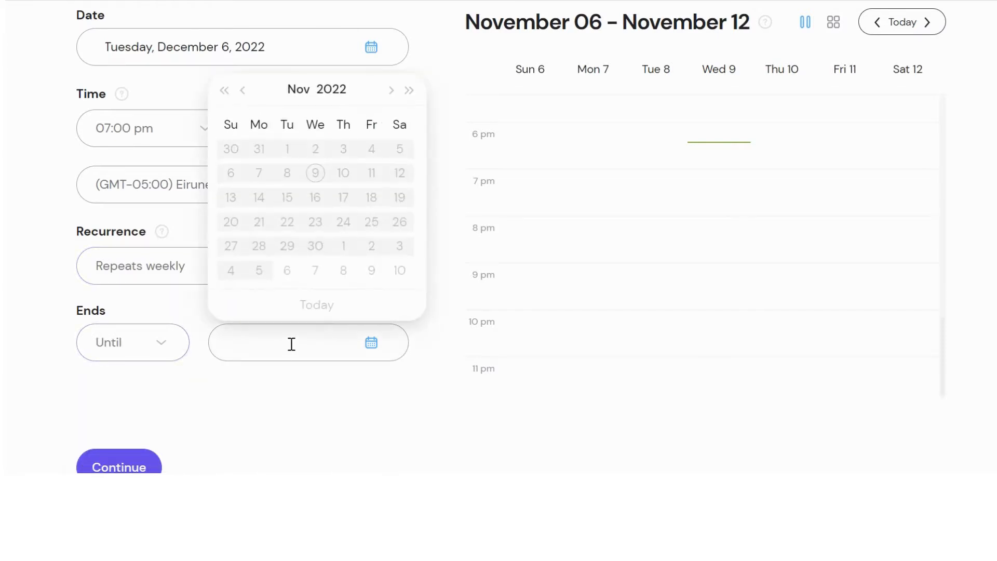
pyautogui.click(389, 95)
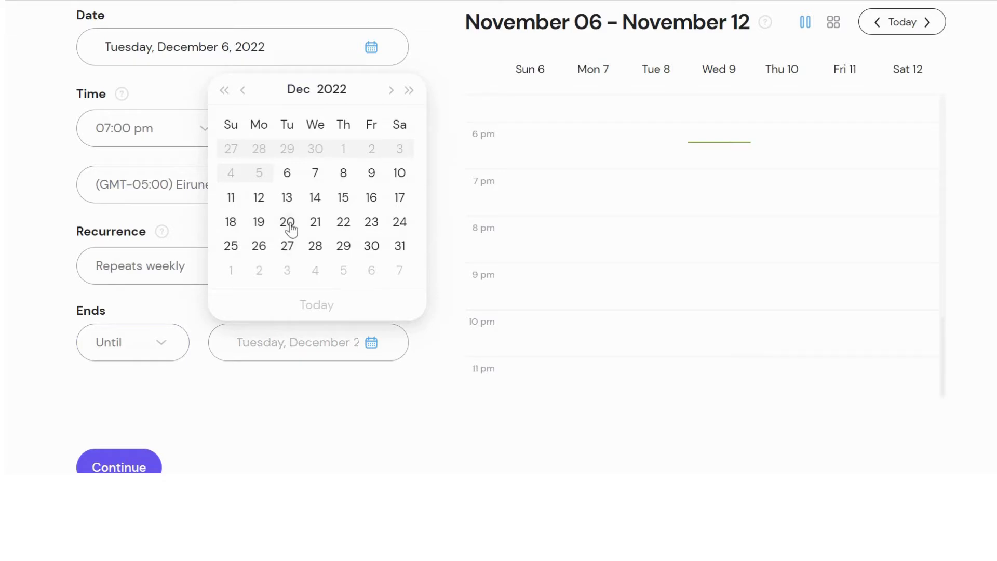
pyautogui.click(291, 250)
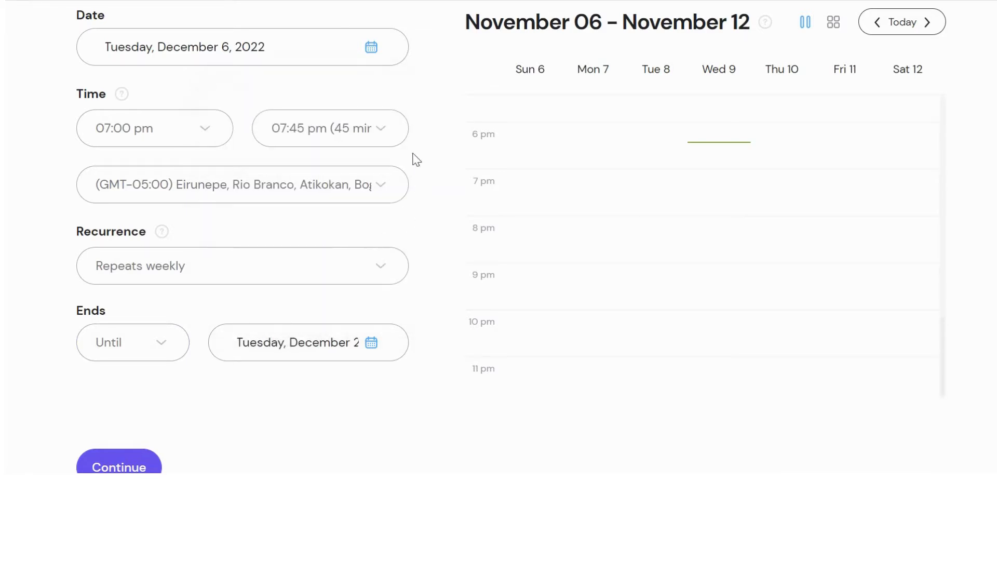
# - Change the recurrence end date to Tuesday, January 24, 2023, and continue to the pricing settings
pyautogui.click(370, 354)
pyautogui.click(390, 92)
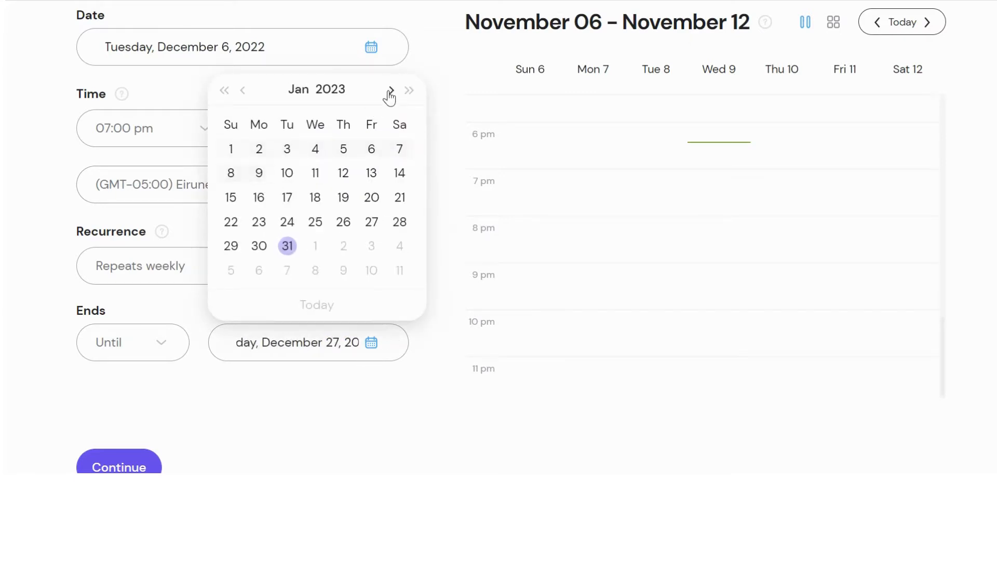
pyautogui.click(288, 223)
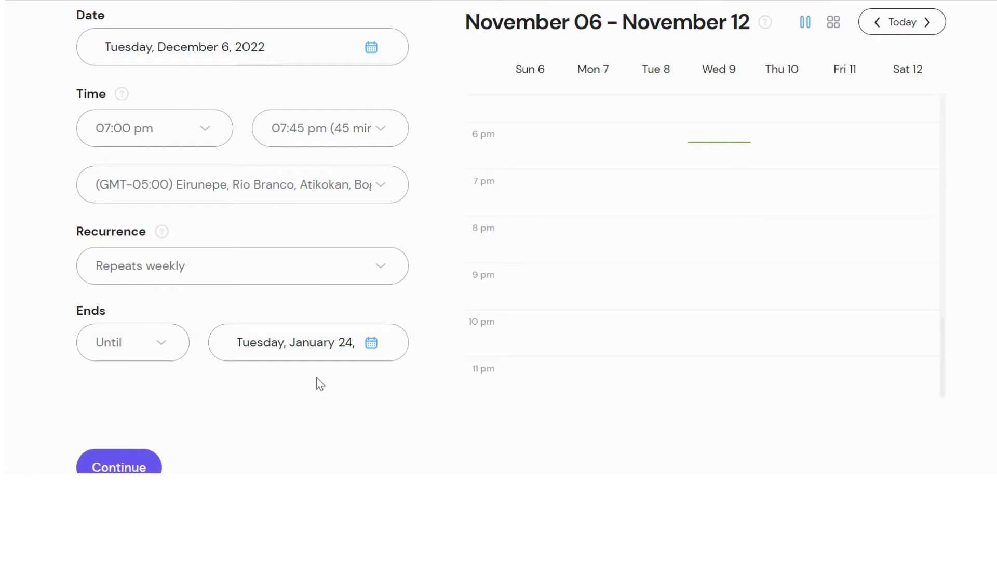
pyautogui.scroll(3, 313, 379)
pyautogui.scroll(-3, 318, 358)
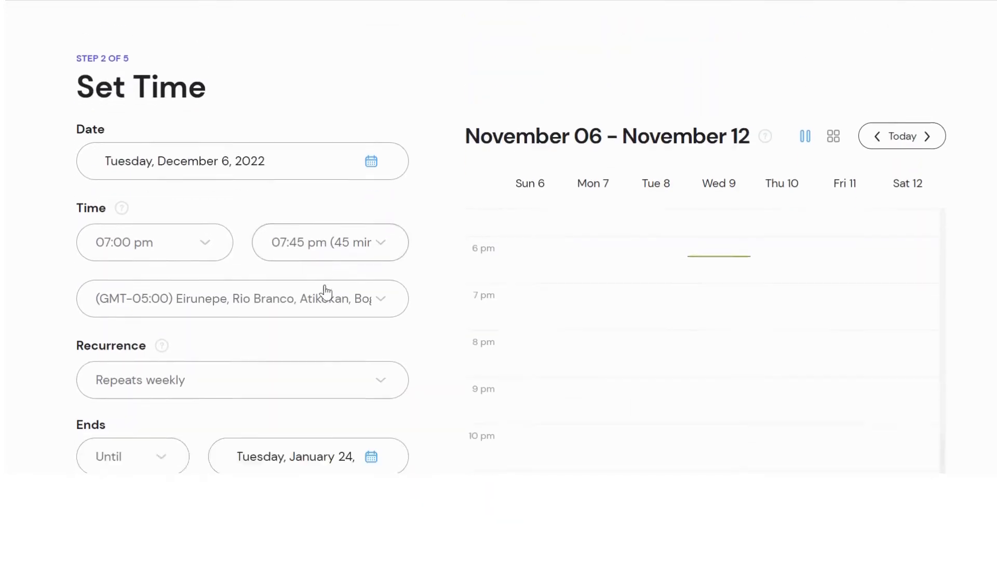
pyautogui.scroll(-1, 270, 368)
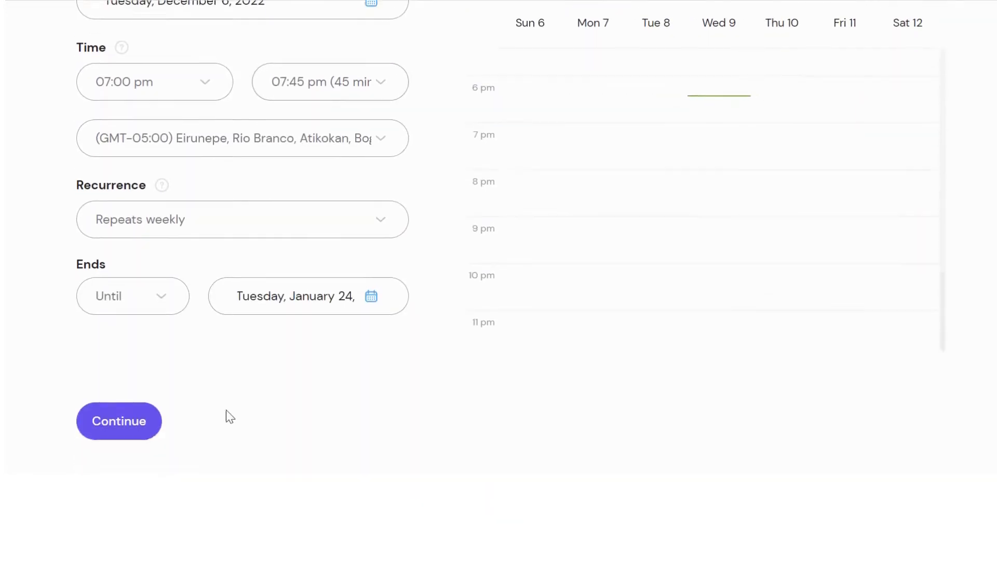
pyautogui.click(144, 418)
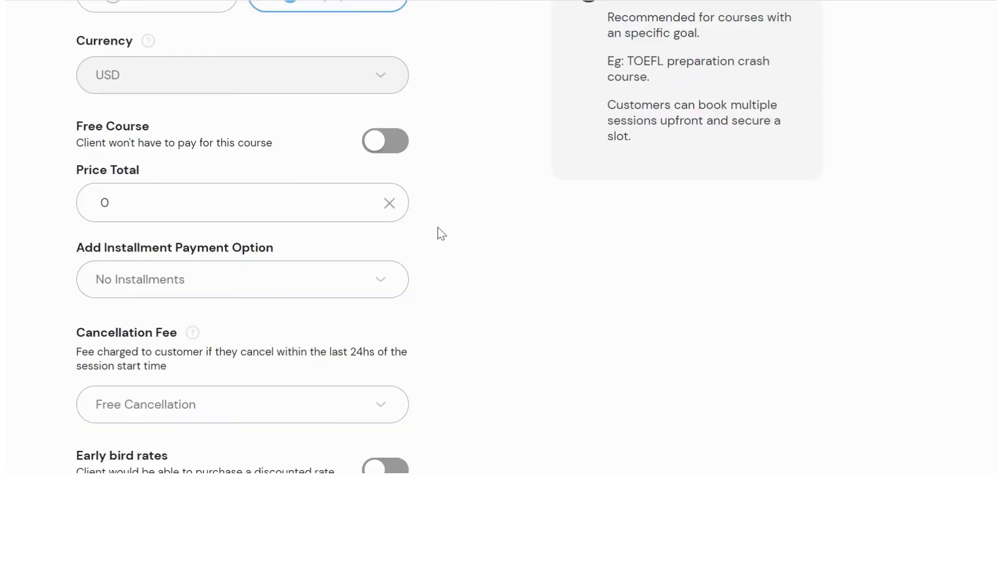
# - Compare the Pay as you go and Pay upfront pricing types and the options each one offers
pyautogui.scroll(3, 431, 237)
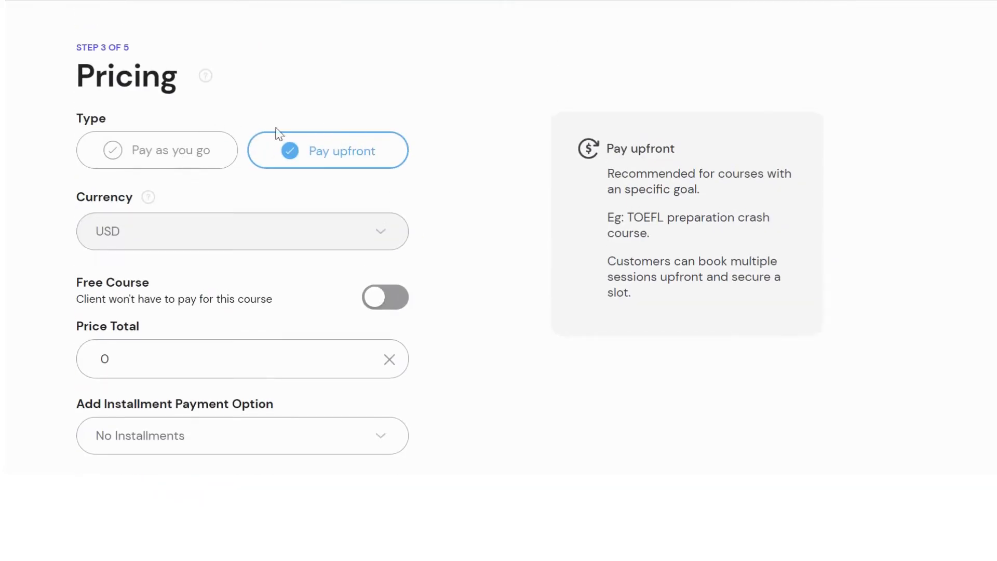
pyautogui.click(142, 165)
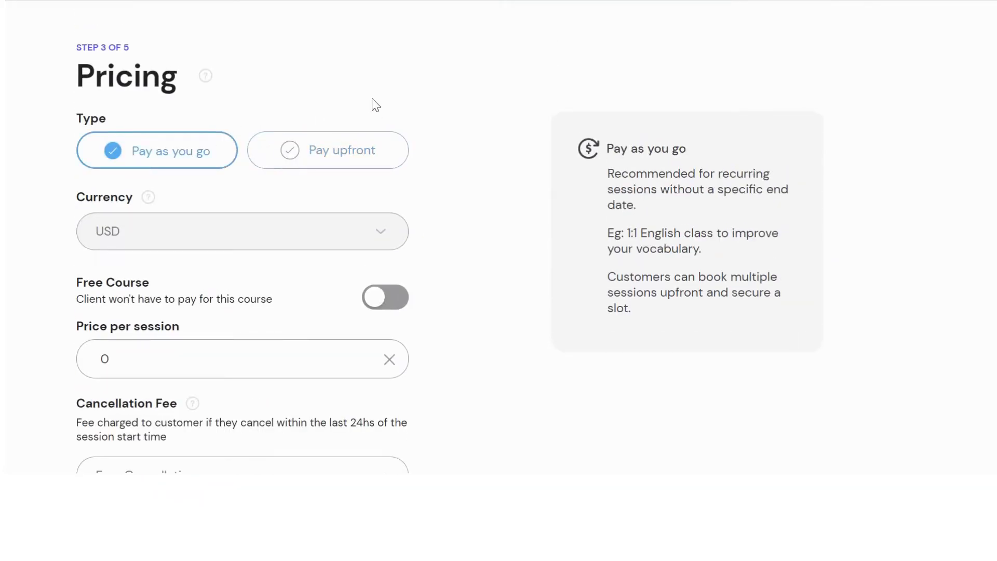
pyautogui.click(317, 159)
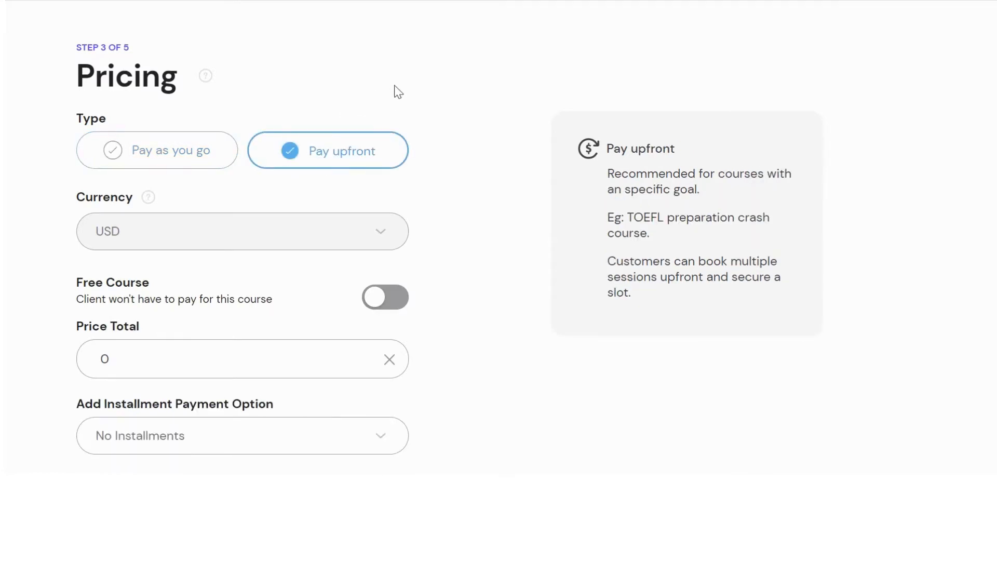
pyautogui.scroll(-2, 410, 97)
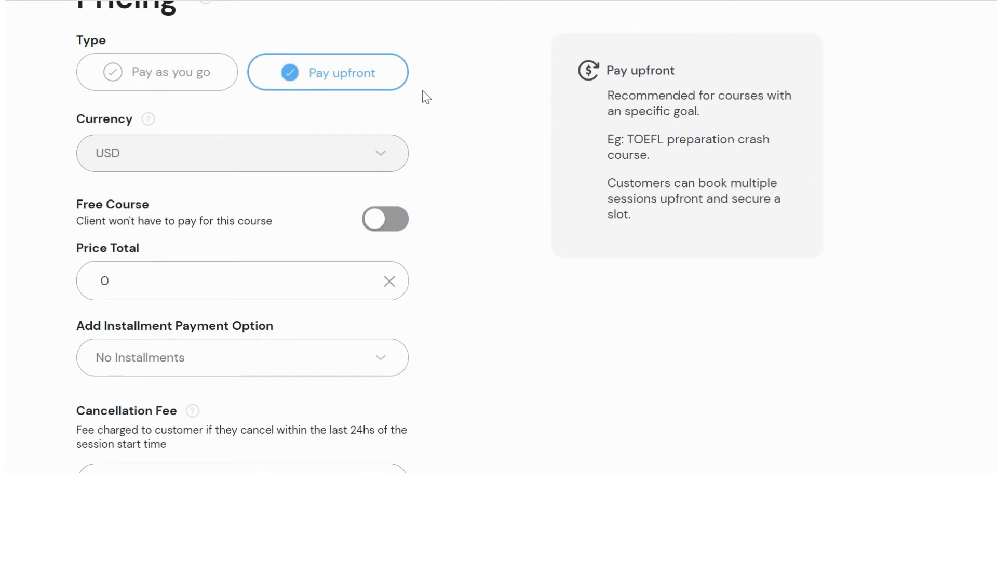
pyautogui.scroll(2, 428, 92)
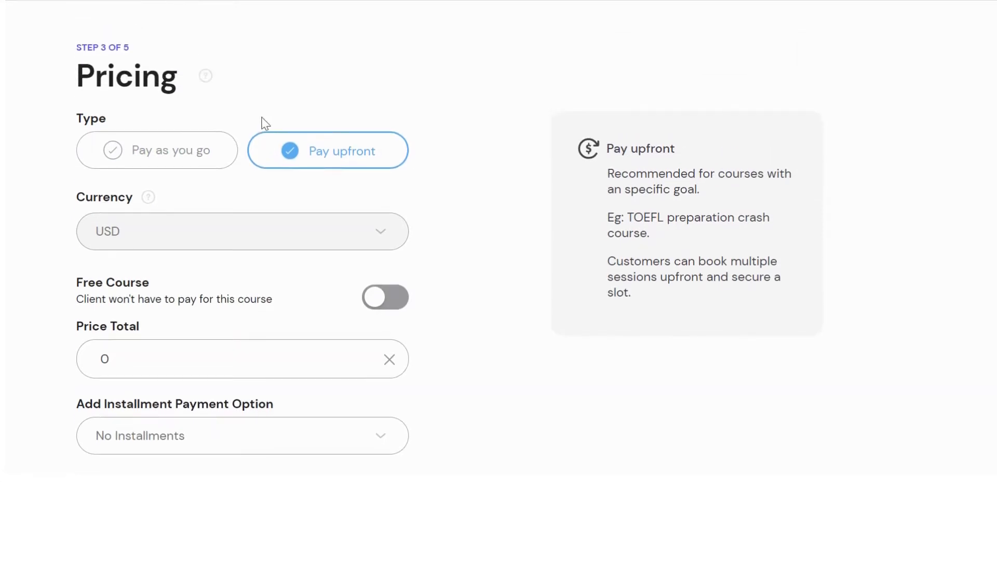
# - Choose Pay as you go pricing and set the price per session to 5 USD
pyautogui.click(205, 157)
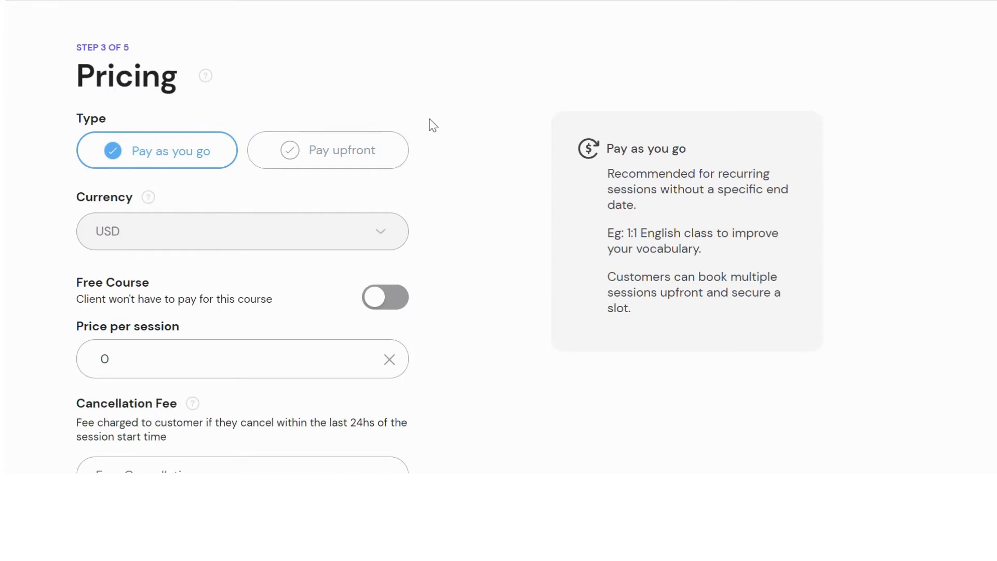
pyautogui.scroll(-2, 431, 125)
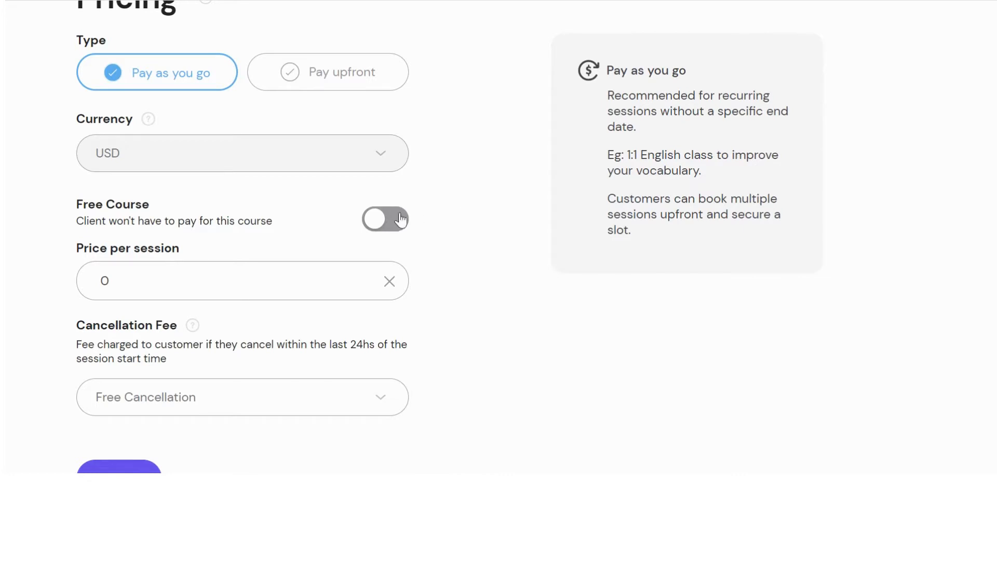
pyautogui.scroll(-1, 445, 244)
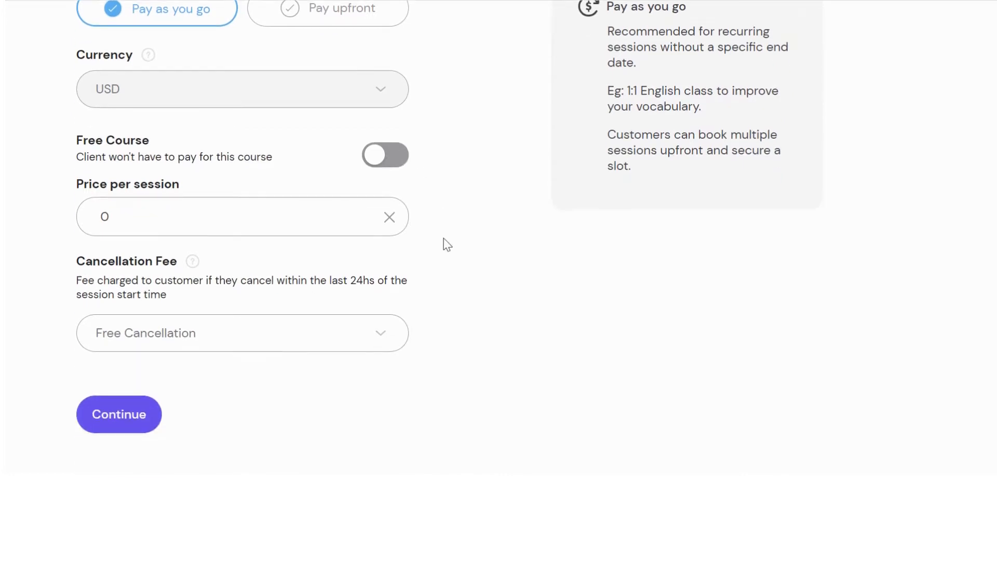
pyautogui.moveTo(307, 216); pyautogui.dragTo(76, 214)
pyautogui.write('5')
# - Set the cancellation fee to 50% and continue to the course details
pyautogui.click(312, 336)
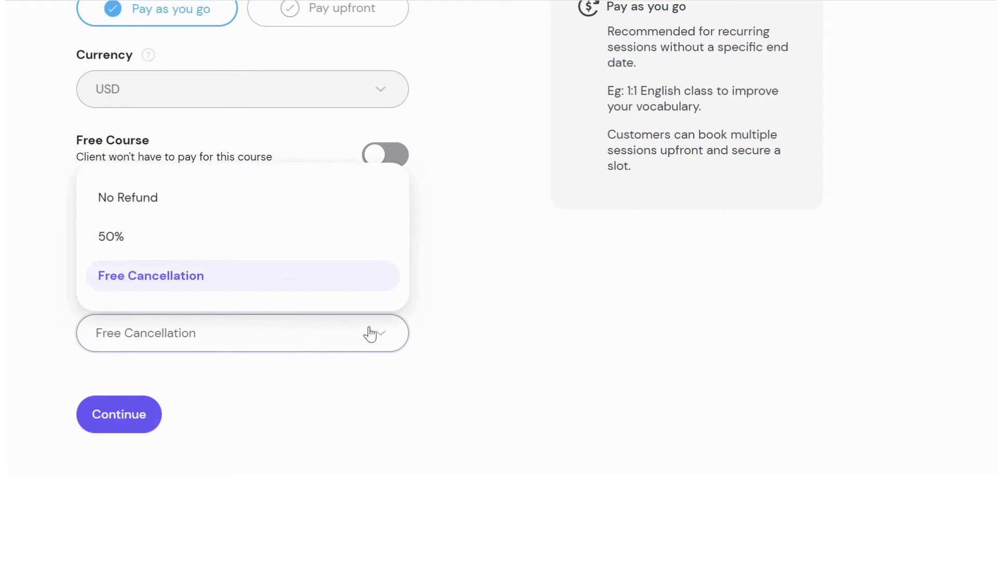
pyautogui.click(280, 231)
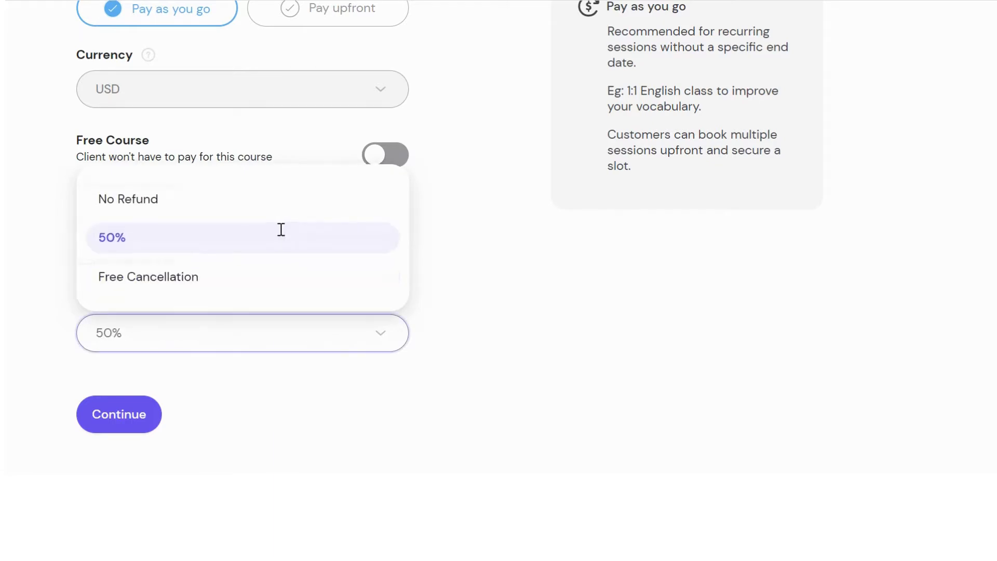
pyautogui.click(437, 399)
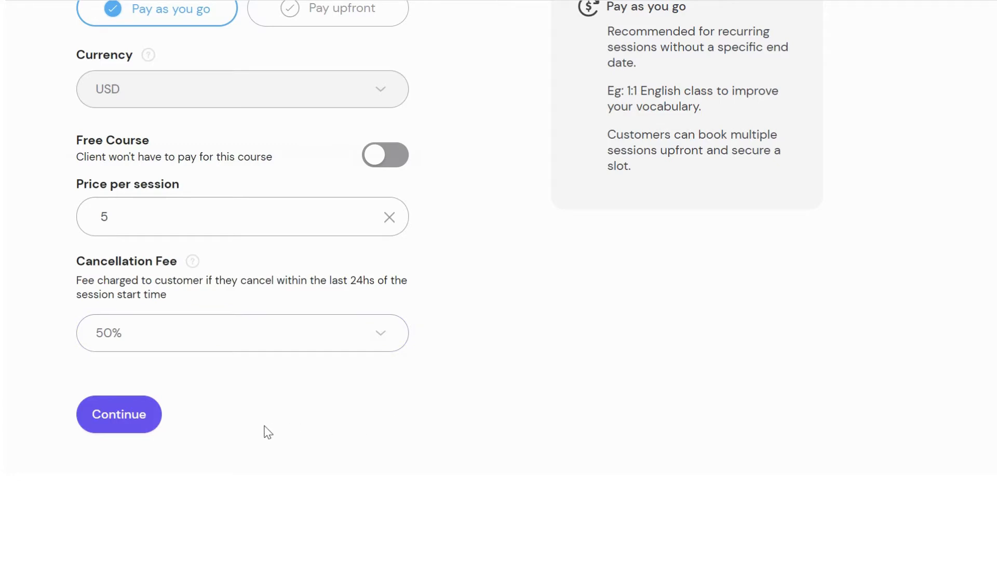
pyautogui.click(131, 422)
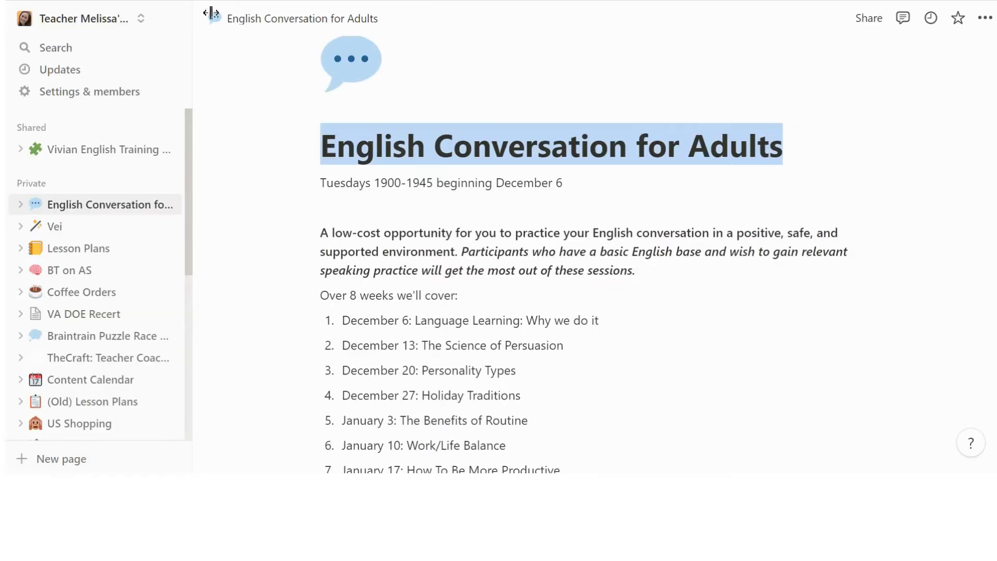
# - Copy the course description and weekly topic list from the English Conversation for Adults page in Notion
pyautogui.scroll(-5, 554, 271)
pyautogui.moveTo(538, 340); pyautogui.dragTo(362, 218)
pyautogui.rightClick(362, 218)
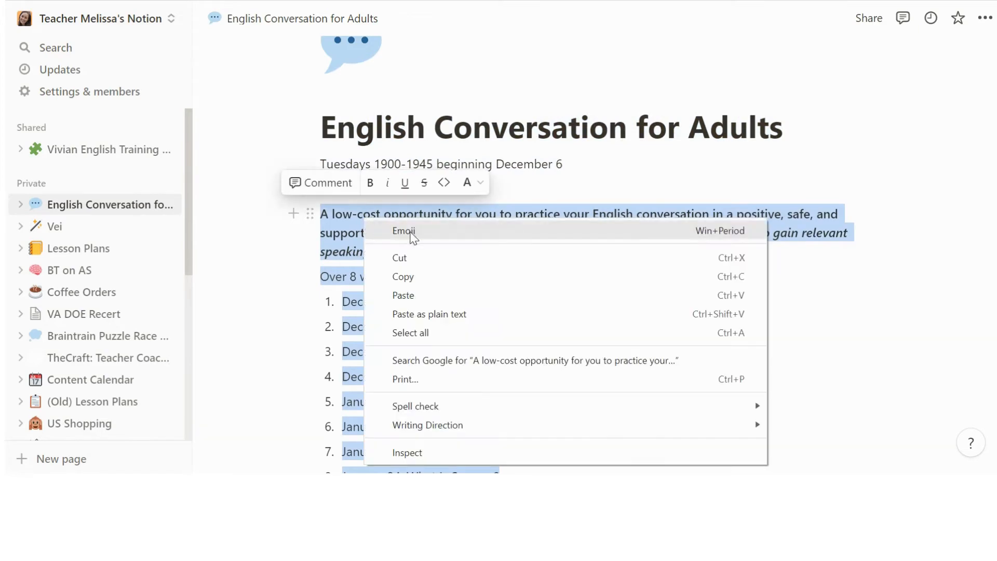
pyautogui.click(414, 276)
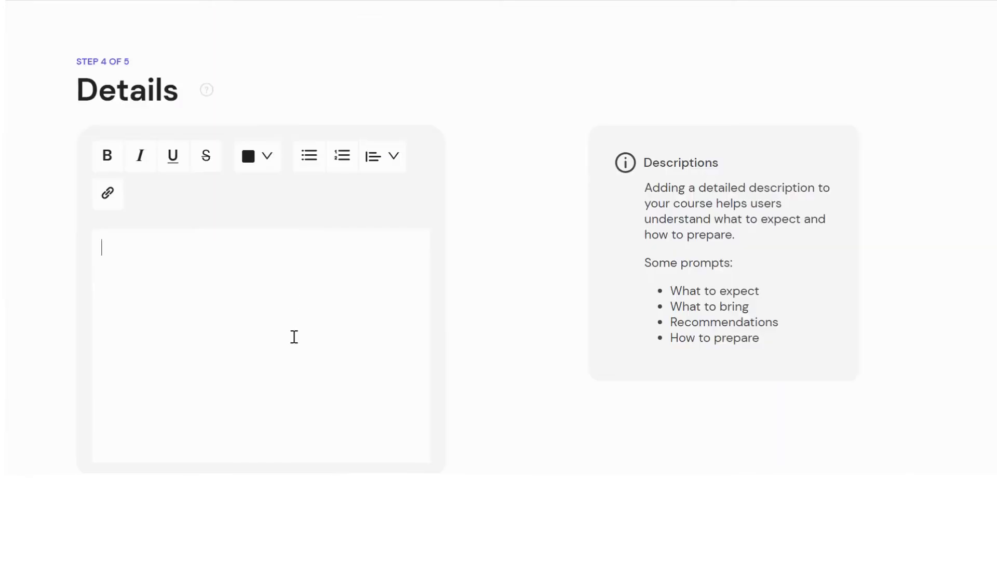
# - Return to the vei course form, paste the copied text as the course description and review it
pyautogui.click(295, 329)
pyautogui.hotkey('ctrl', 'v')
pyautogui.scroll(5, 464, 258)
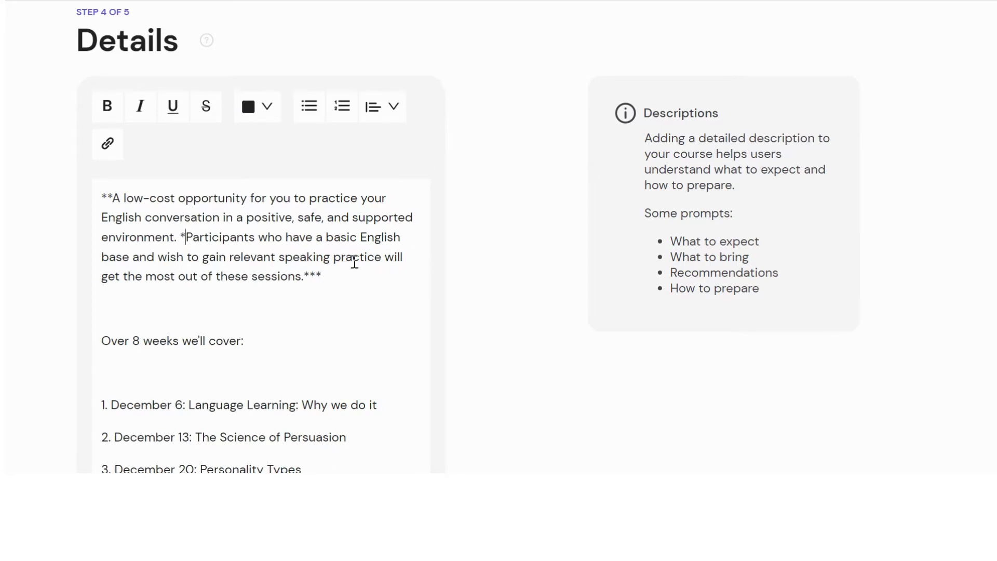
pyautogui.scroll(-3, 358, 261)
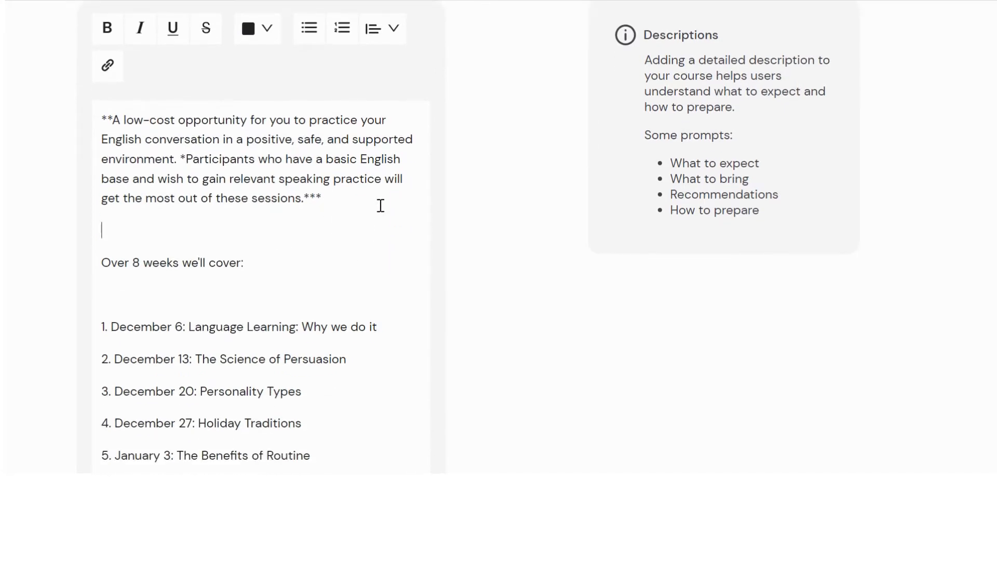
pyautogui.scroll(-3, 403, 191)
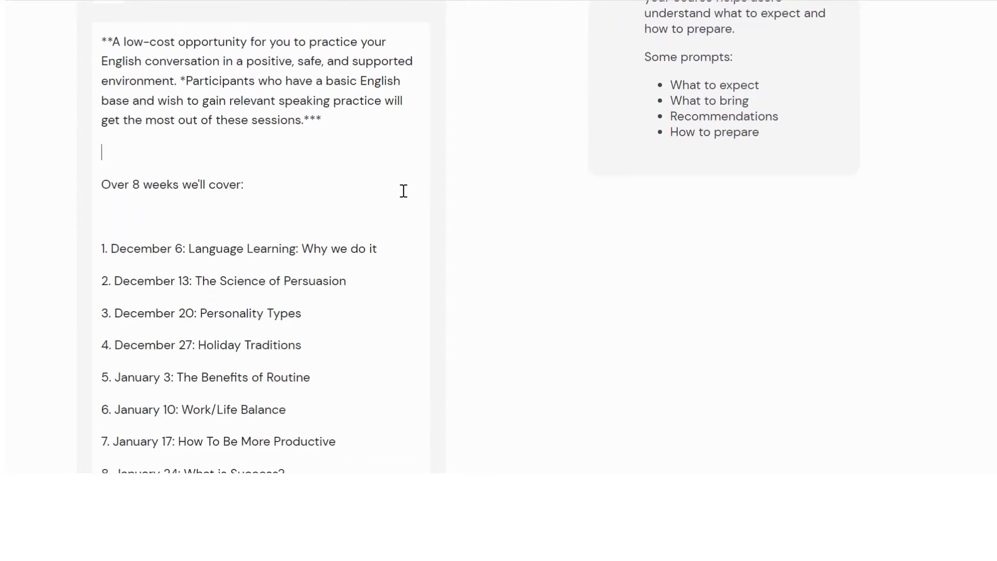
# - Start a new paragraph before "*Participants" in the course description, and make the opening "low-cost opportunity" paragraph purple and bold
pyautogui.scroll(-3, 401, 191)
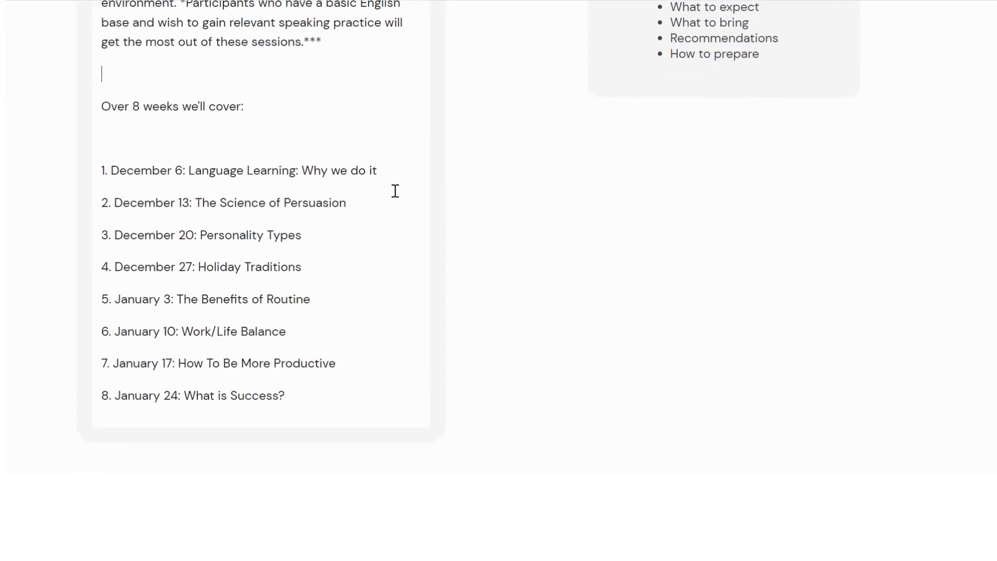
pyautogui.scroll(-3, 357, 79)
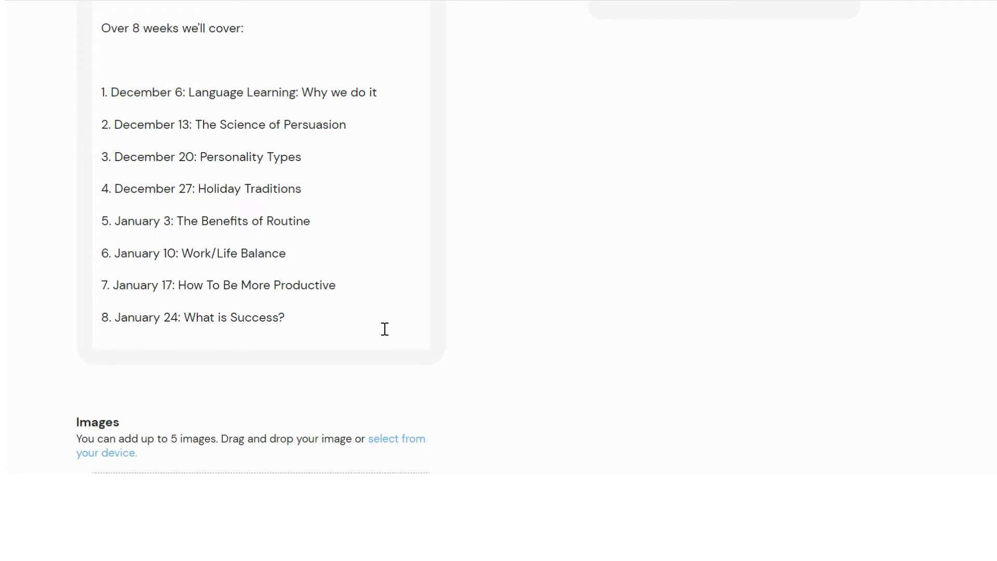
pyautogui.scroll(15, 385, 329)
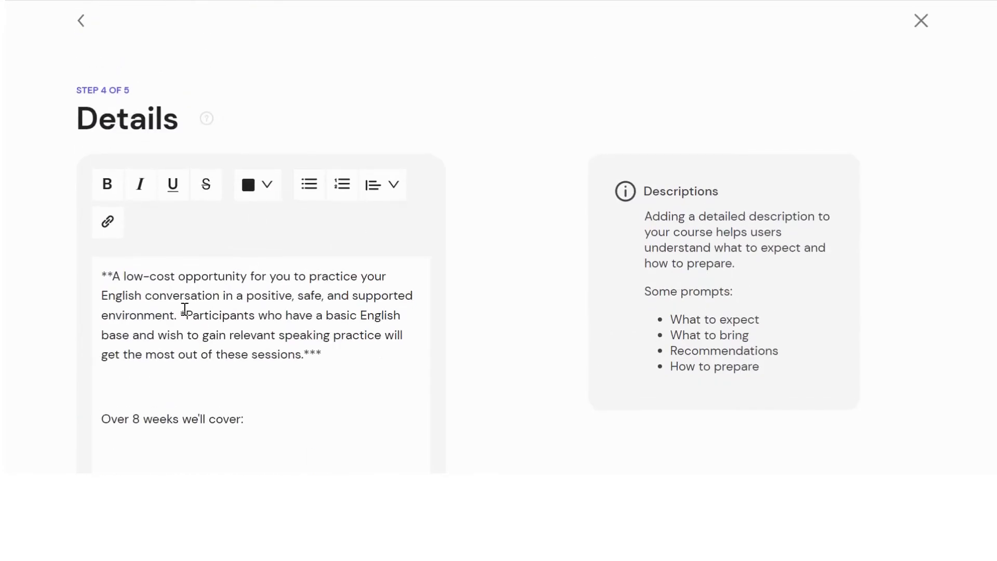
pyautogui.press('Return')
pyautogui.moveTo(292, 318); pyautogui.dragTo(80, 283)
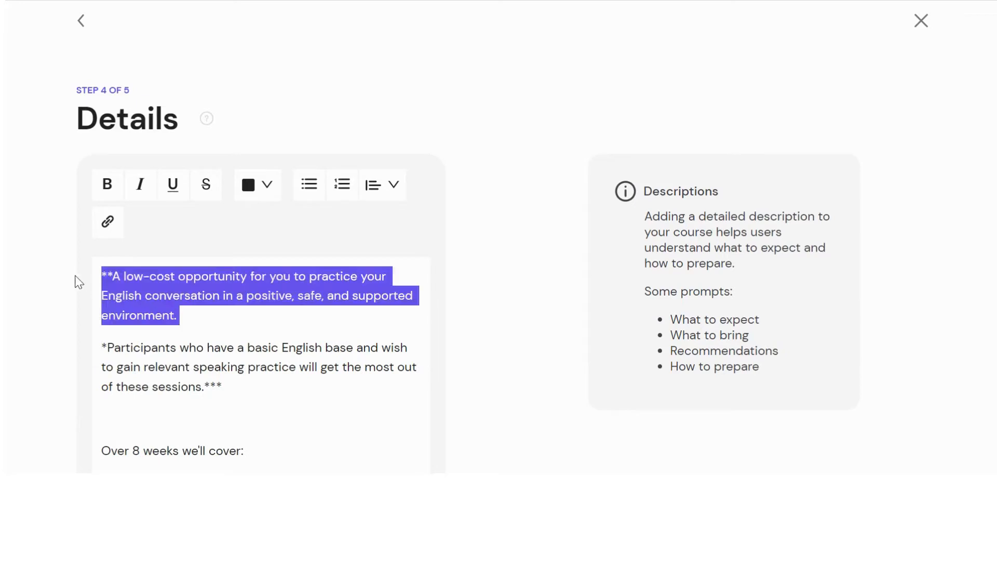
pyautogui.click(273, 185)
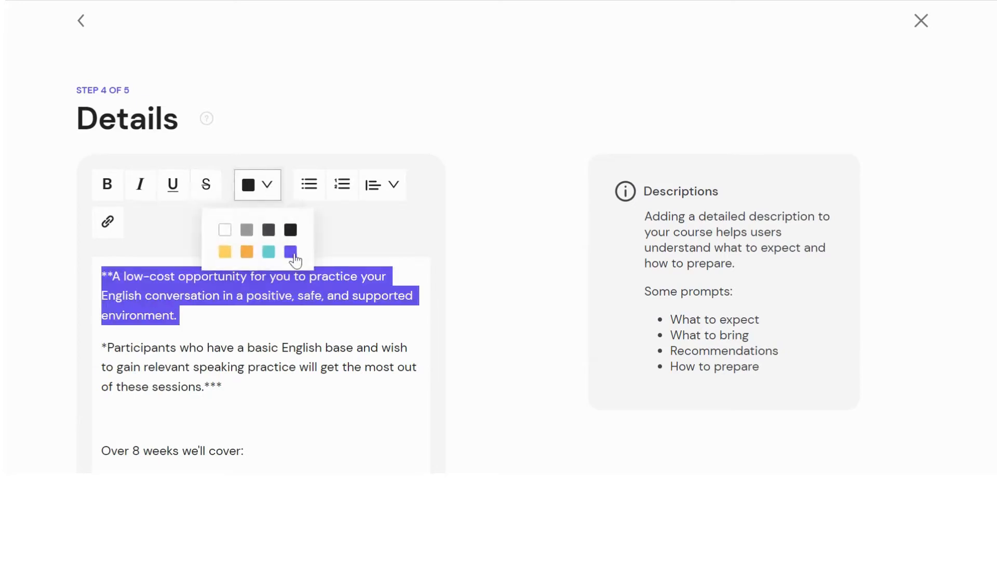
pyautogui.click(288, 252)
pyautogui.tripleClick(187, 277)
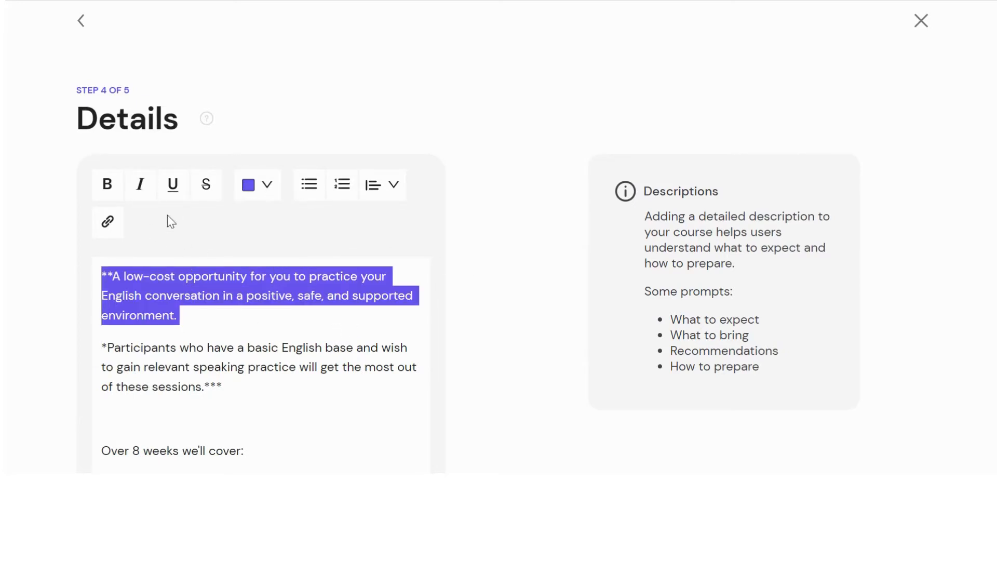
pyautogui.click(107, 185)
pyautogui.click(439, 313)
# - Colour the "*Participants who have a basic English base" paragraph of the description orange
pyautogui.scroll(-2, 439, 313)
pyautogui.moveTo(321, 311); pyautogui.dragTo(102, 269)
pyautogui.click(273, 124)
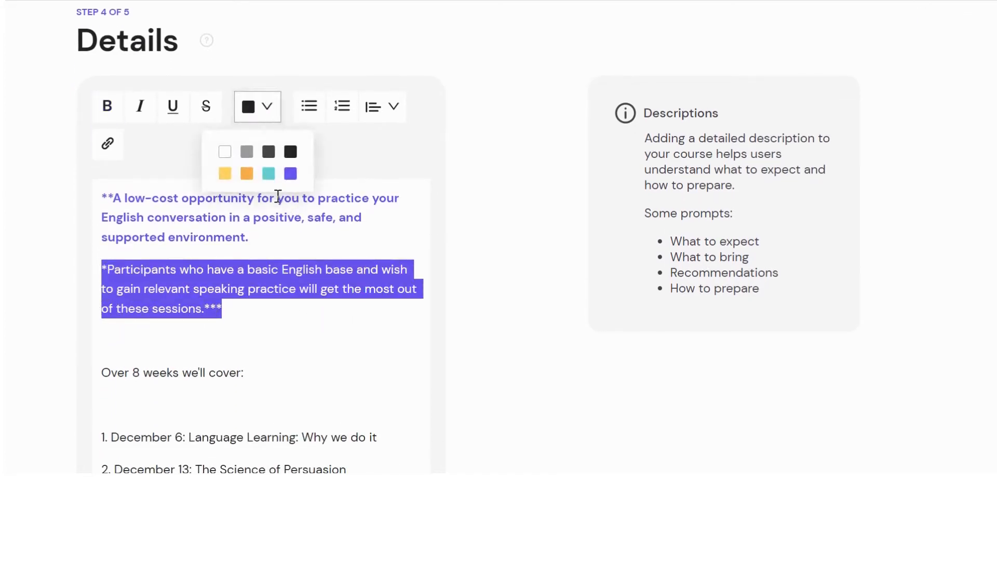
pyautogui.click(245, 173)
pyautogui.click(309, 327)
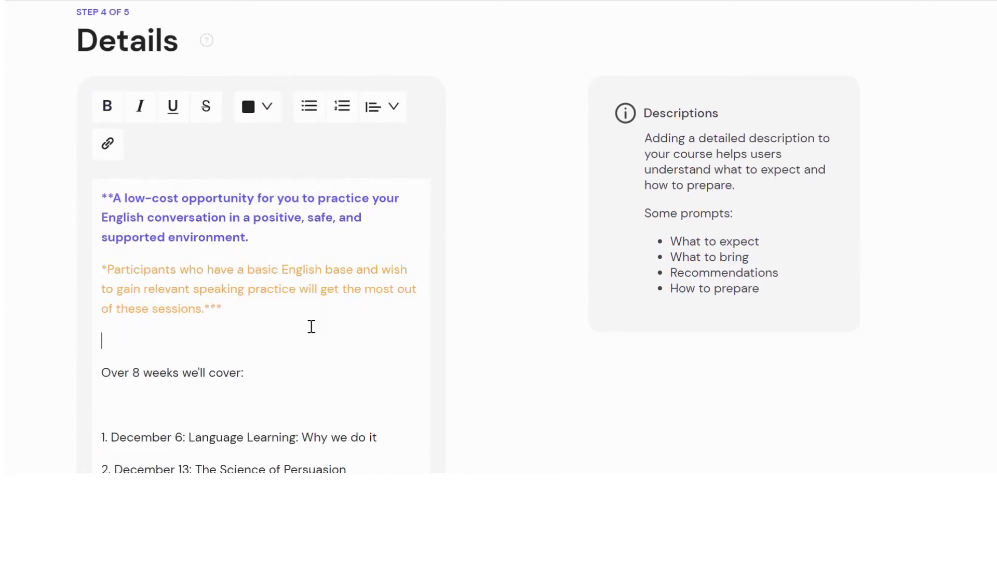
# - Make the line "Over 8 weeks we'll cover:" in the description bold and underlined
pyautogui.scroll(-3, 320, 325)
pyautogui.tripleClick(172, 216)
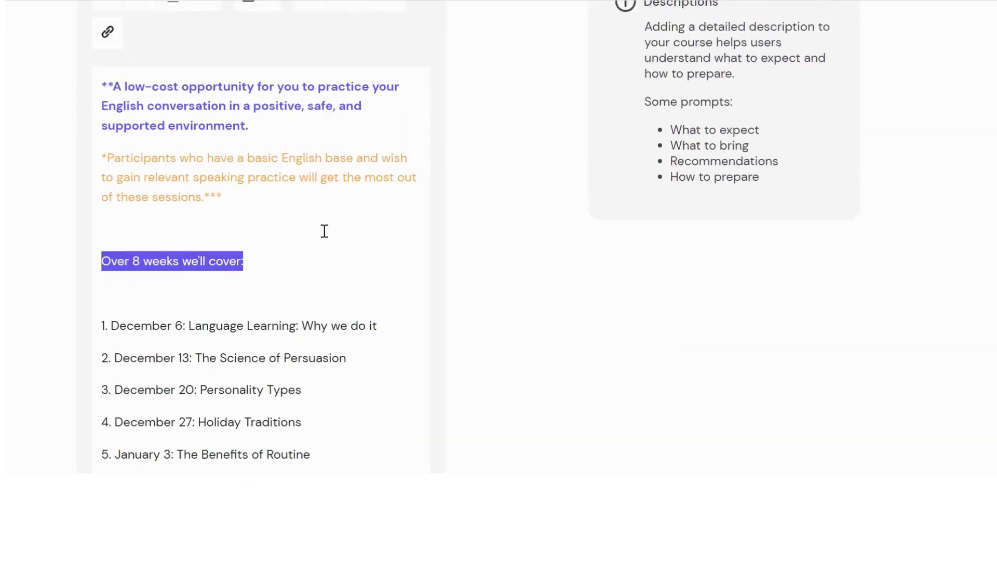
pyautogui.scroll(5, 322, 229)
pyautogui.click(109, 227)
pyautogui.click(172, 219)
pyautogui.click(399, 312)
# - Add the Eng Info Slide image from the Adult English Conversation folder inside Tutoring and use it as the course cover
pyautogui.scroll(-5, 517, 298)
pyautogui.scroll(-5, 469, 323)
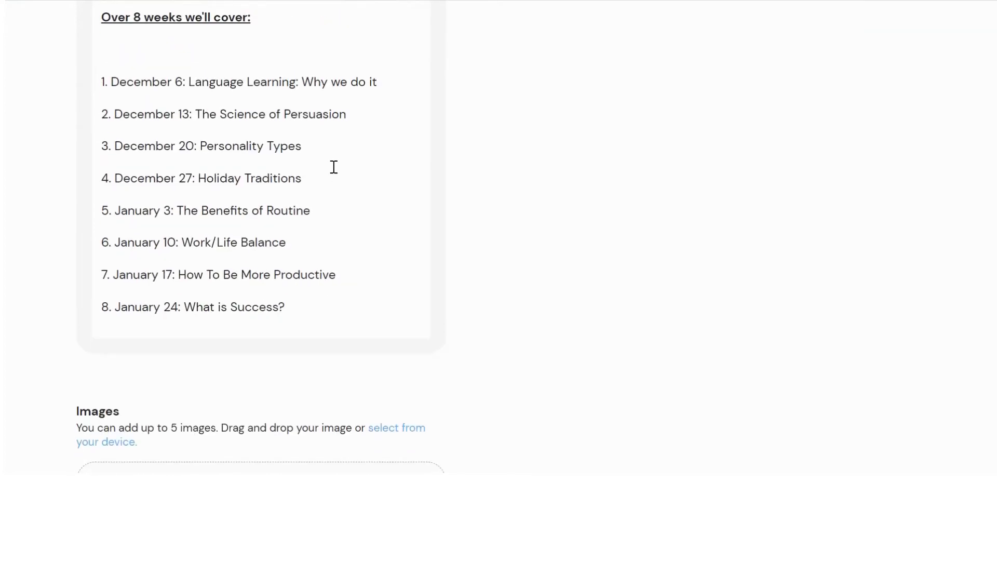
pyautogui.scroll(-5, 323, 179)
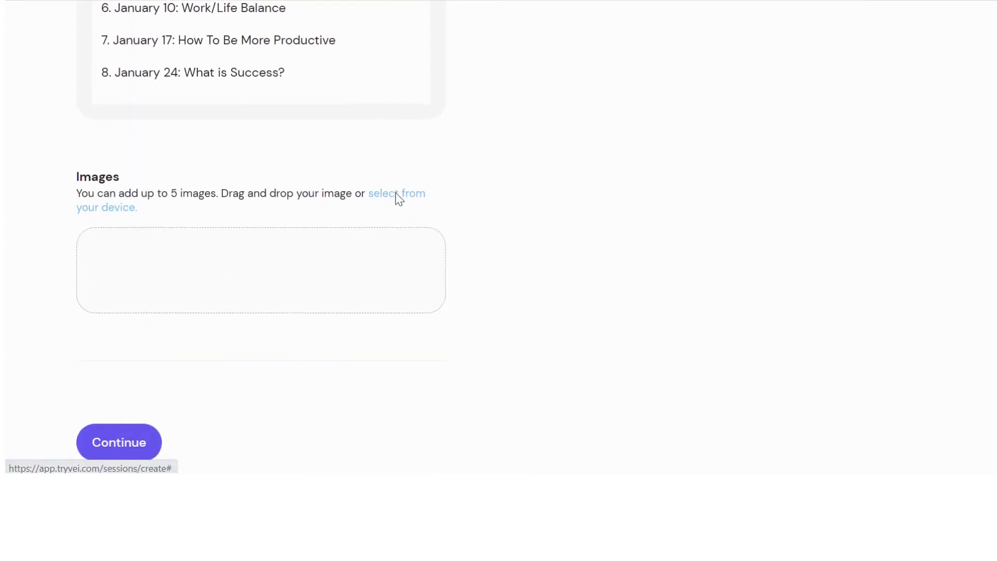
pyautogui.click(398, 198)
pyautogui.click(203, 0)
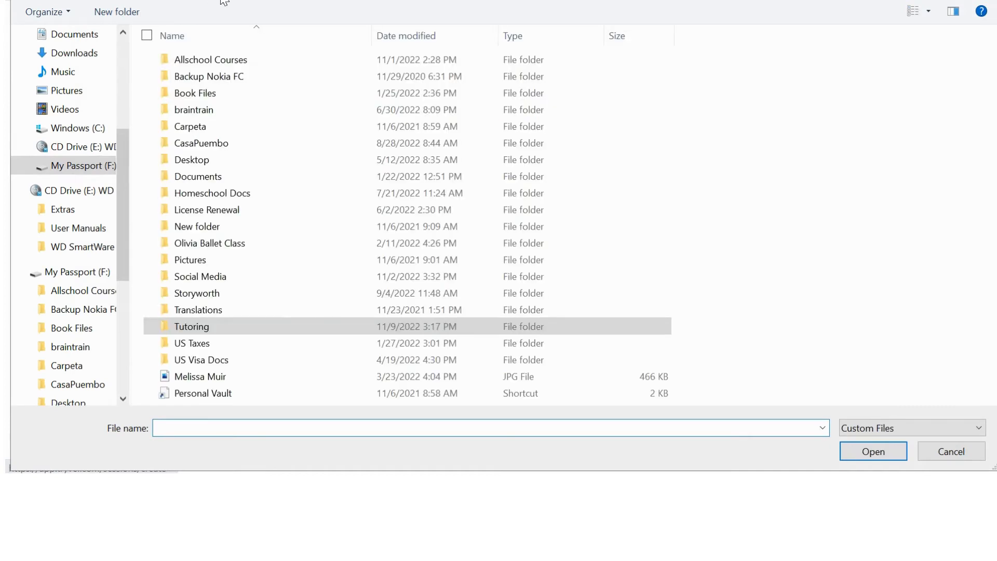
pyautogui.doubleClick(203, 327)
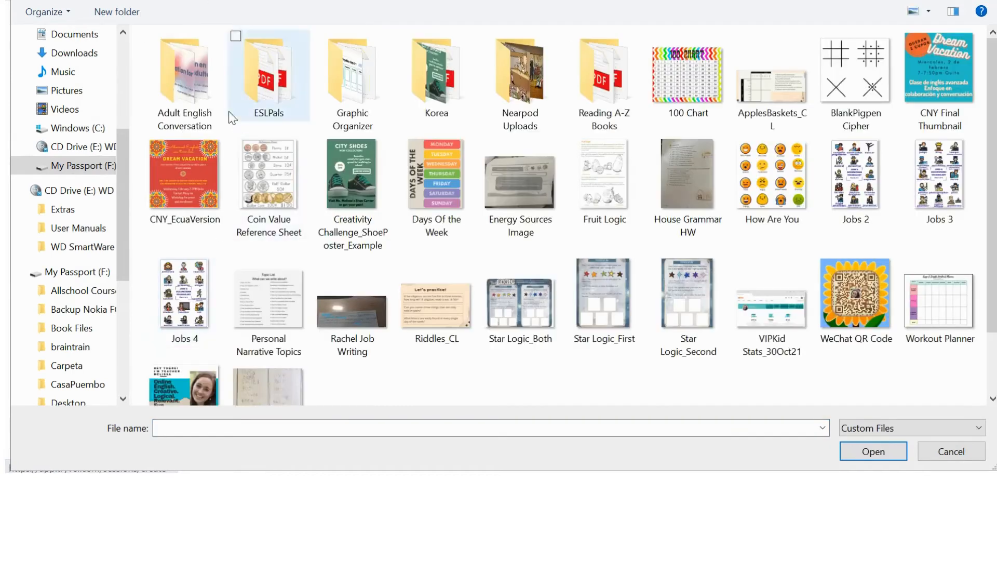
pyautogui.doubleClick(173, 94)
pyautogui.doubleClick(191, 89)
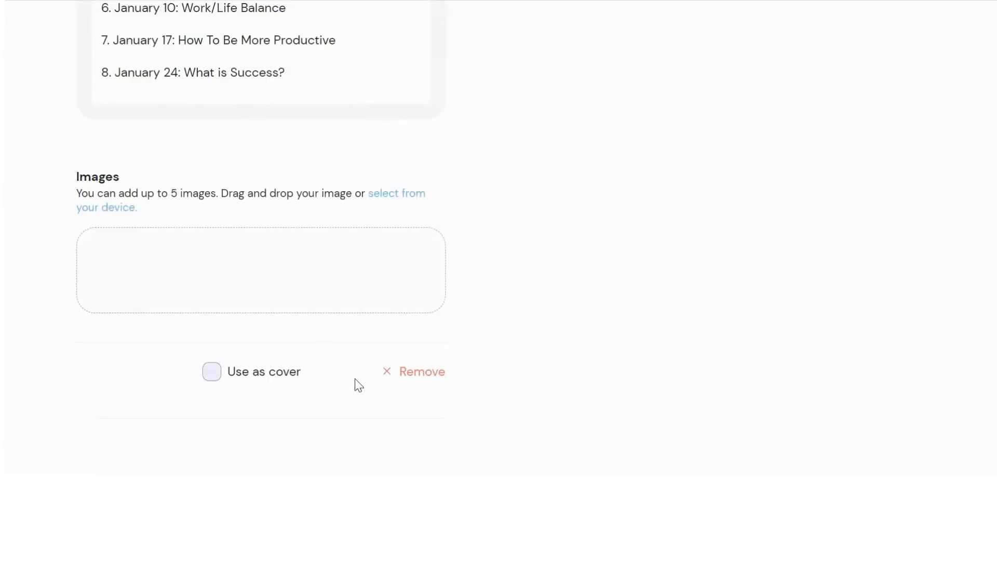
pyautogui.click(310, 391)
# - Add the Span Info Slide image as a second course image and continue to the review stage
pyautogui.scroll(-2, 259, 392)
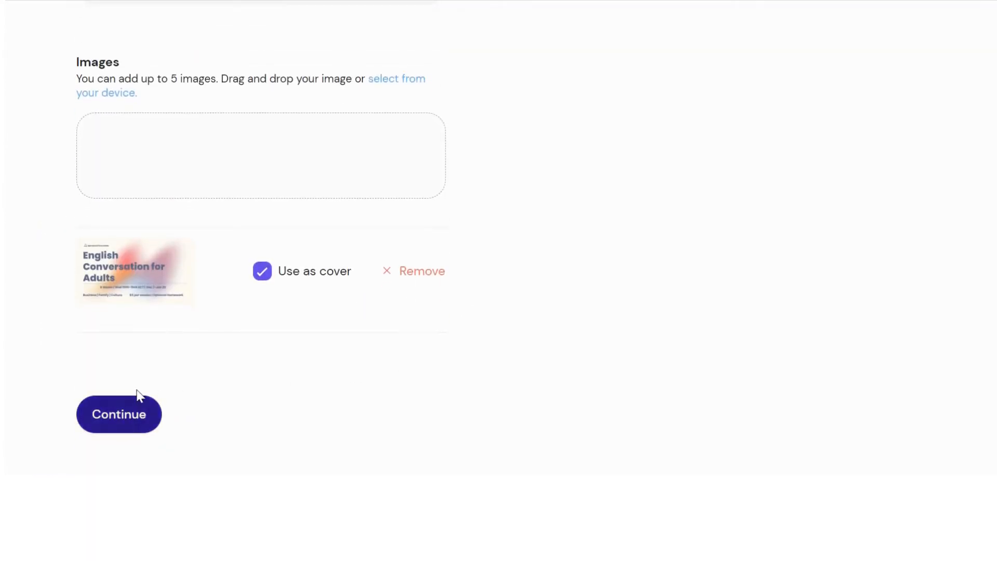
pyautogui.click(377, 82)
pyautogui.doubleClick(267, 83)
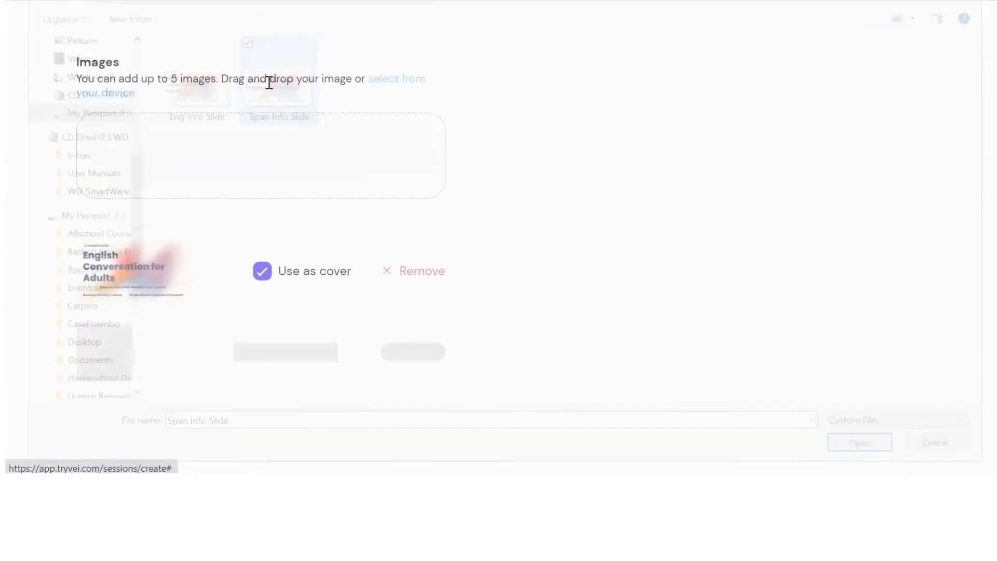
pyautogui.scroll(-2, 356, 296)
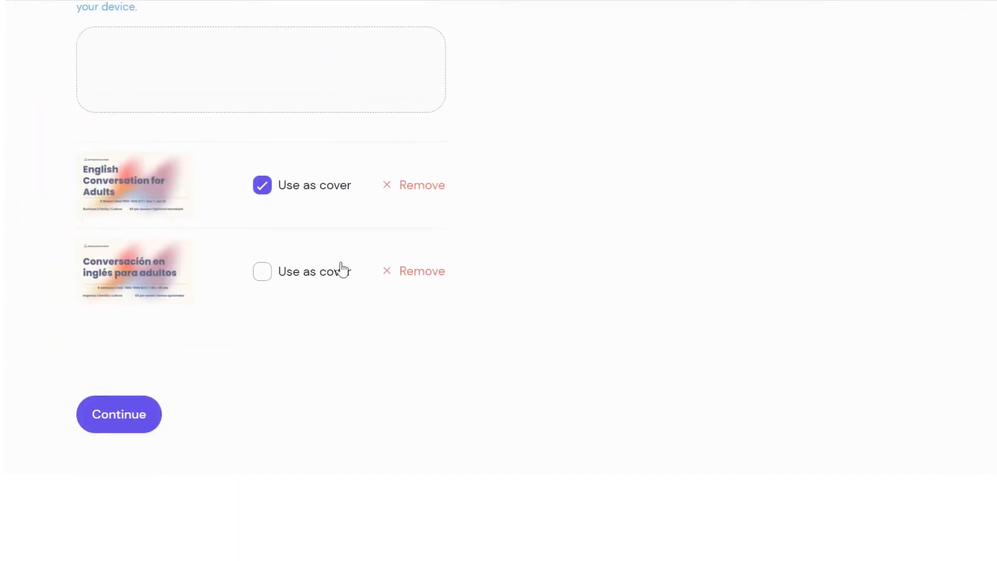
pyautogui.click(141, 415)
# - Check the general, availability, pricing and details sections of the course review, including the cover photo and images
pyautogui.scroll(3, 571, 283)
pyautogui.scroll(10, 571, 283)
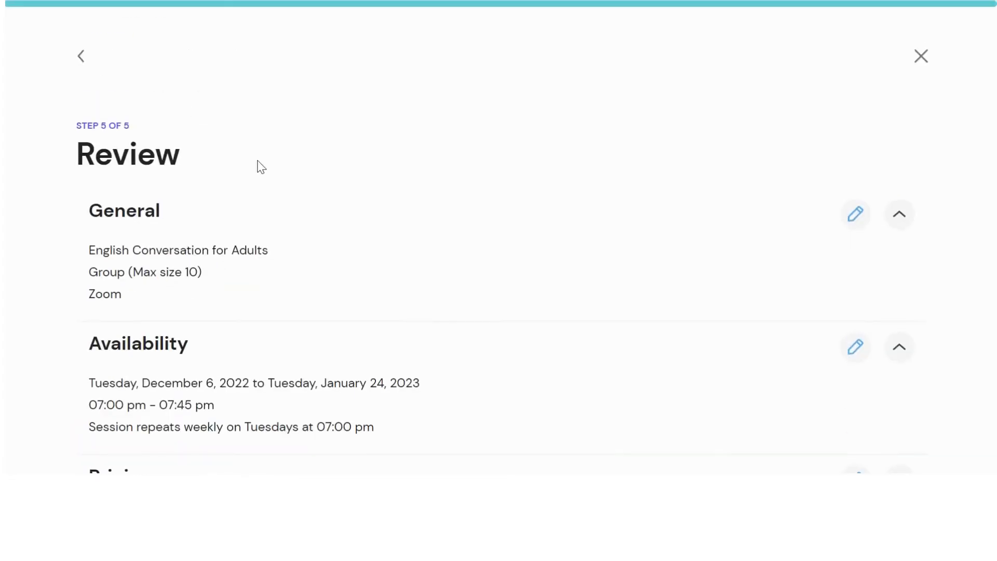
pyautogui.scroll(-2, 218, 224)
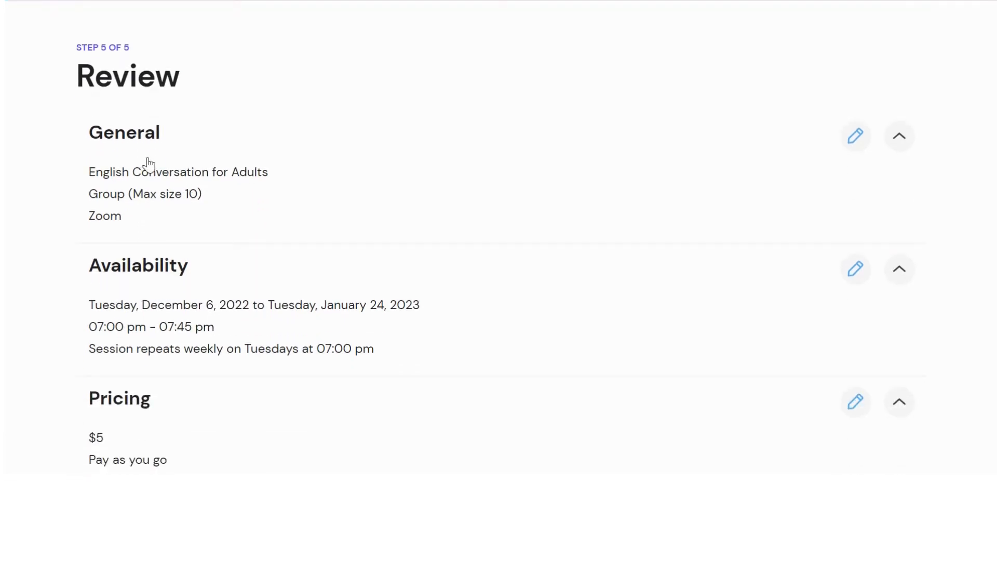
pyautogui.scroll(-2, 251, 167)
pyautogui.scroll(-2, 403, 172)
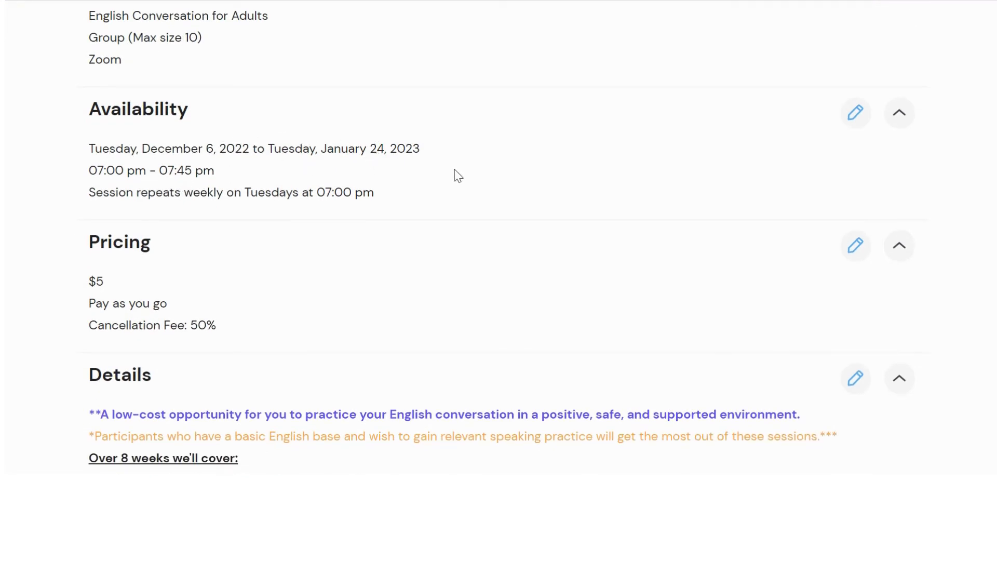
pyautogui.scroll(-3, 468, 184)
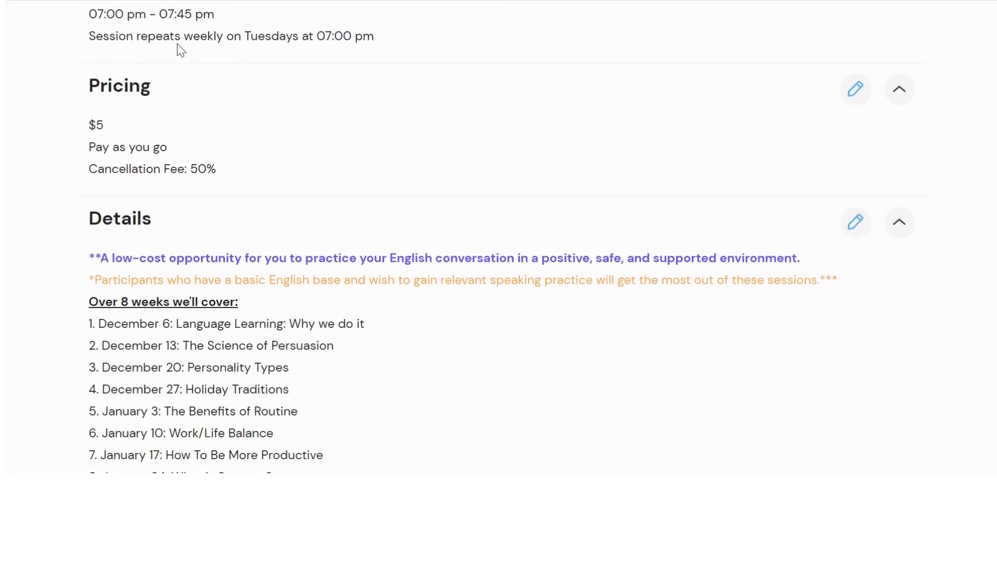
pyautogui.scroll(-2, 336, 144)
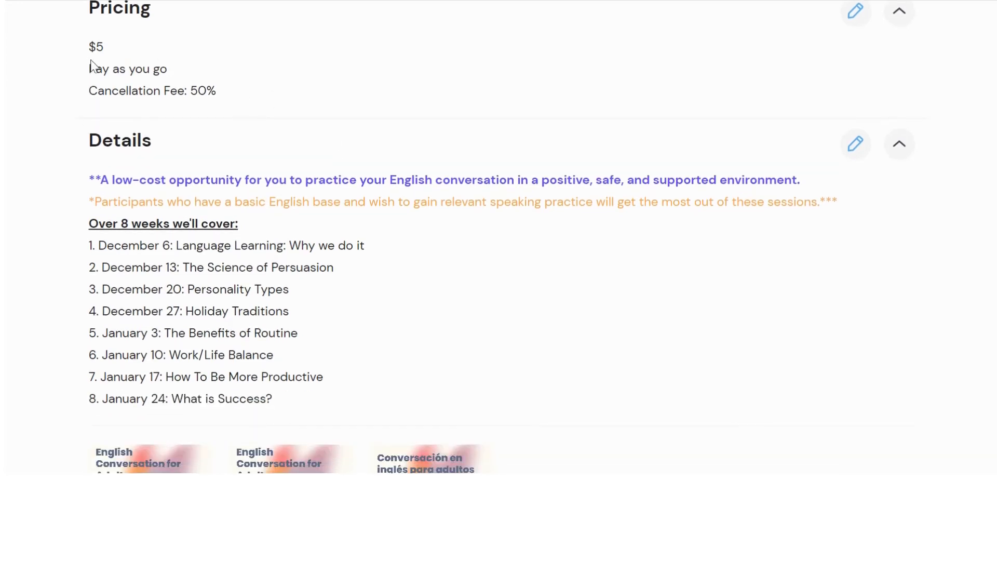
pyautogui.scroll(-2, 358, 86)
pyautogui.scroll(2, 369, 80)
pyautogui.moveTo(136, 76); pyautogui.dragTo(191, 73)
pyautogui.click(272, 78)
pyautogui.scroll(-2, 223, 80)
pyautogui.scroll(2, 200, 80)
pyautogui.scroll(-2, 301, 88)
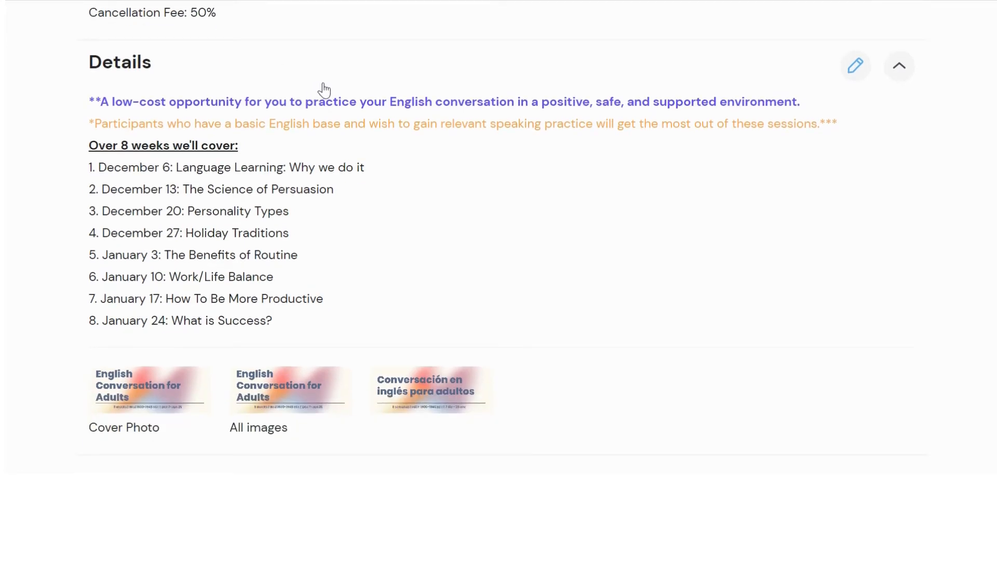
pyautogui.scroll(-2, 404, 66)
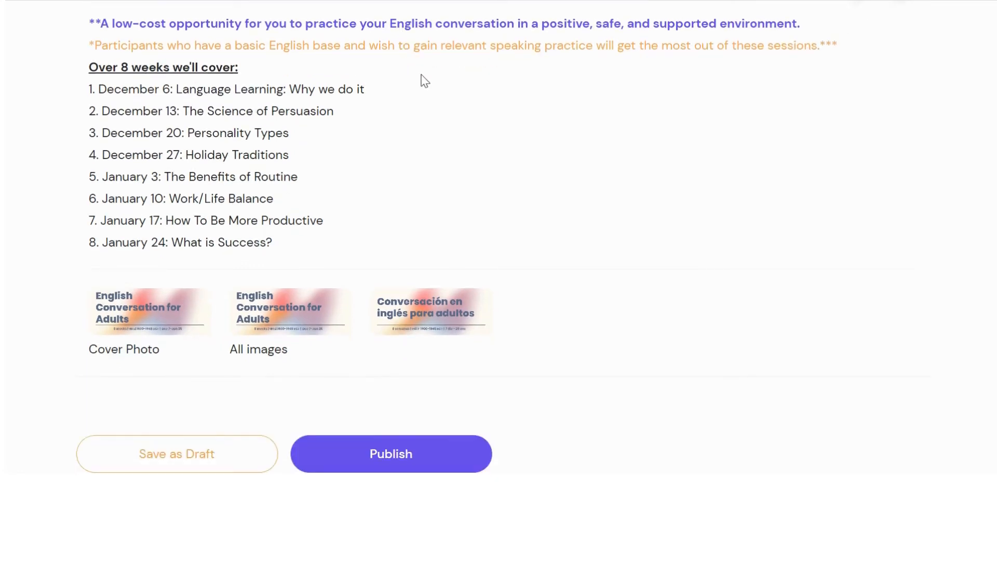
pyautogui.scroll(-1, 540, 209)
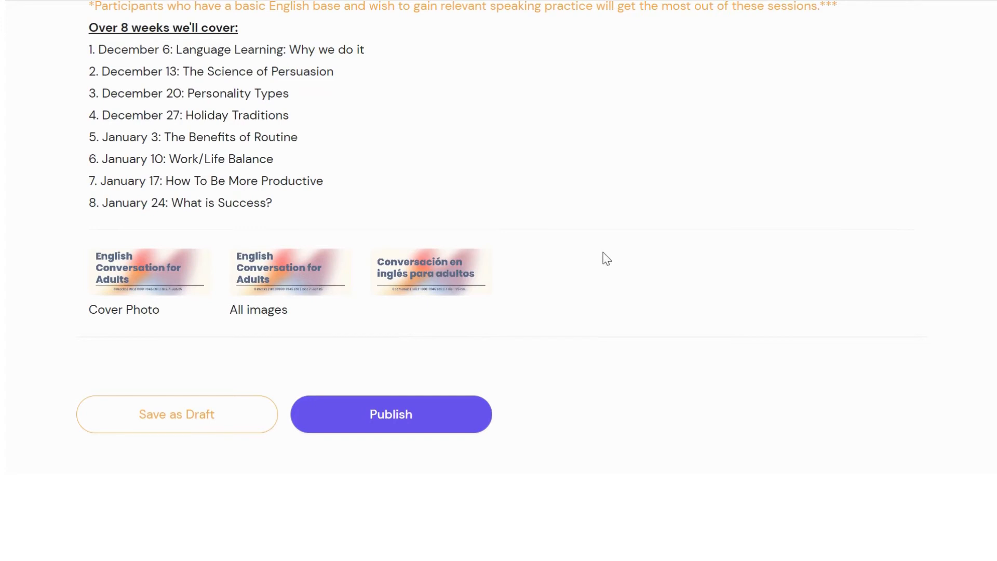
# - Publish the English Conversation for Adults course after a last check of its details
pyautogui.scroll(4, 602, 258)
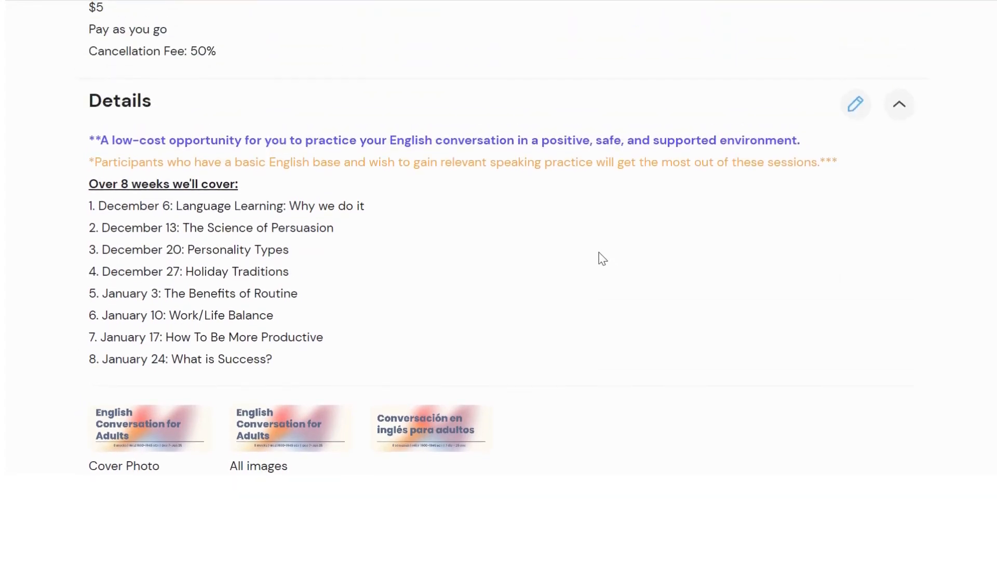
pyautogui.scroll(-4, 602, 259)
pyautogui.click(386, 416)
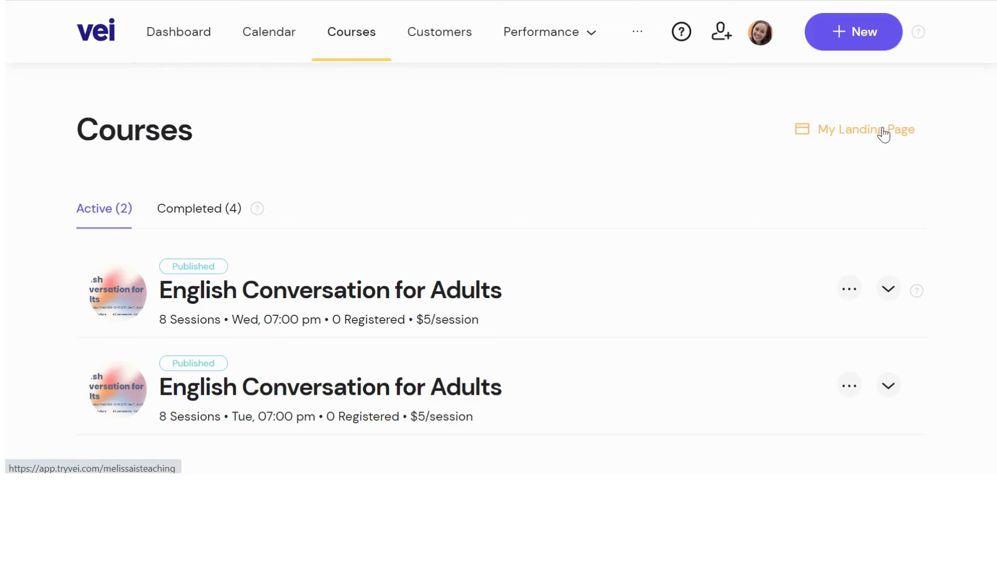
# - Open the instructor's landing page, examine the Tuesday English Conversation for Adults checkout page, and return to the course list
pyautogui.click(883, 134)
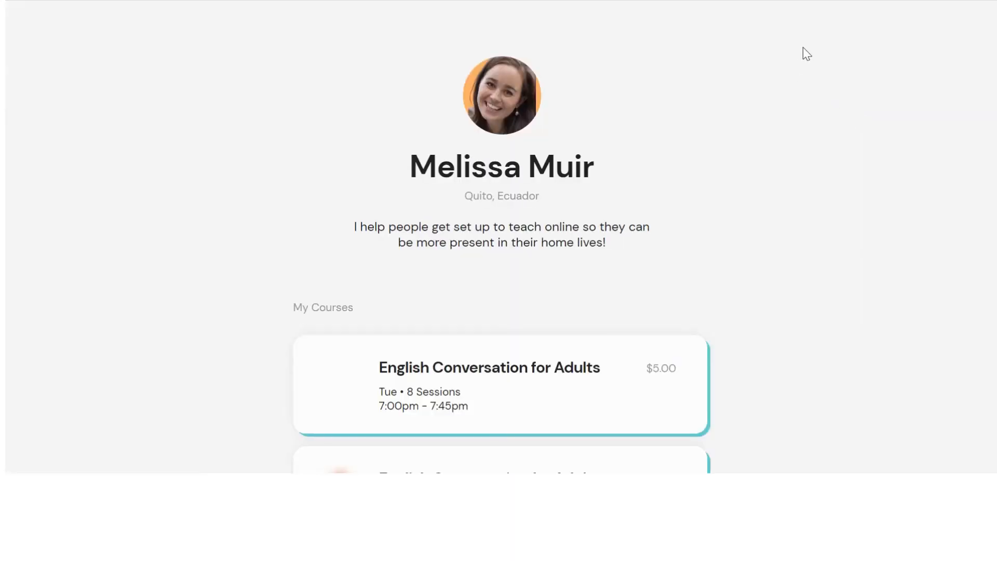
pyautogui.scroll(-5, 867, 86)
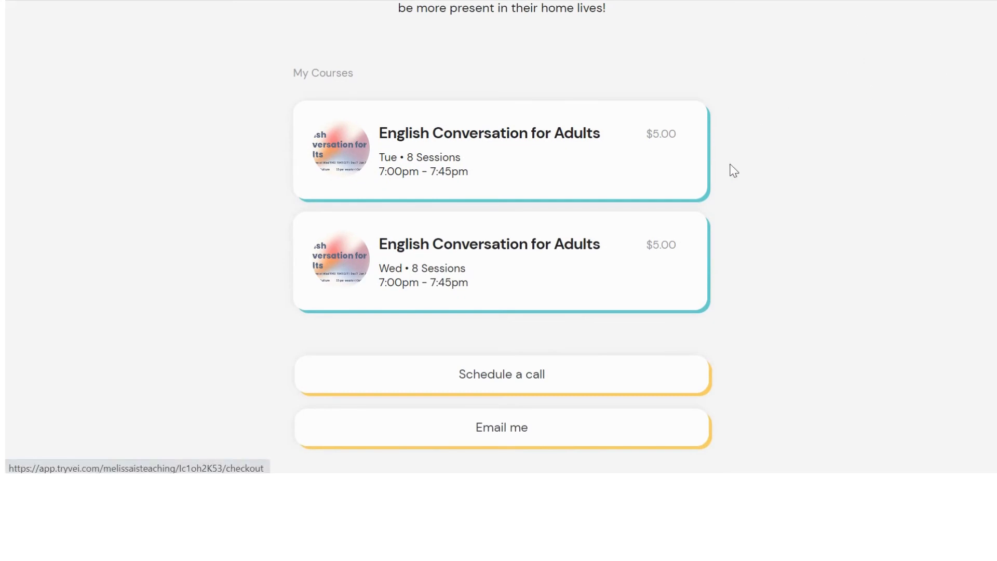
pyautogui.click(495, 152)
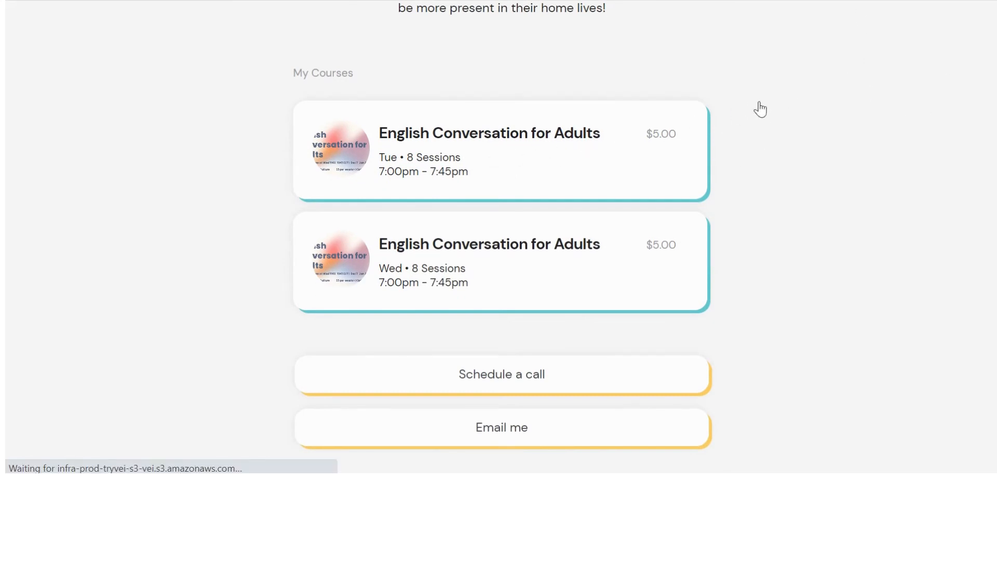
pyautogui.scroll(-8, 548, 151)
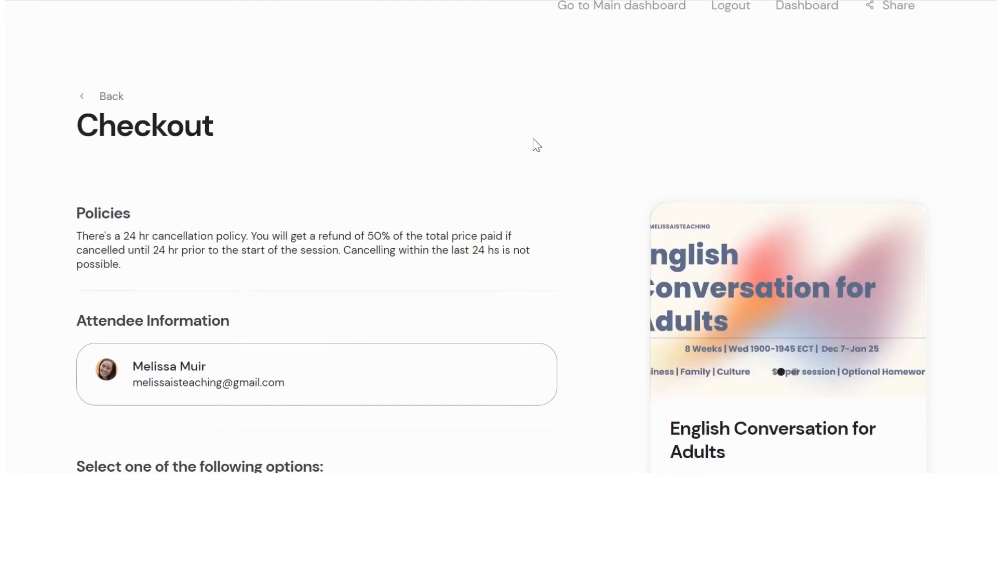
pyautogui.scroll(-6, 572, 172)
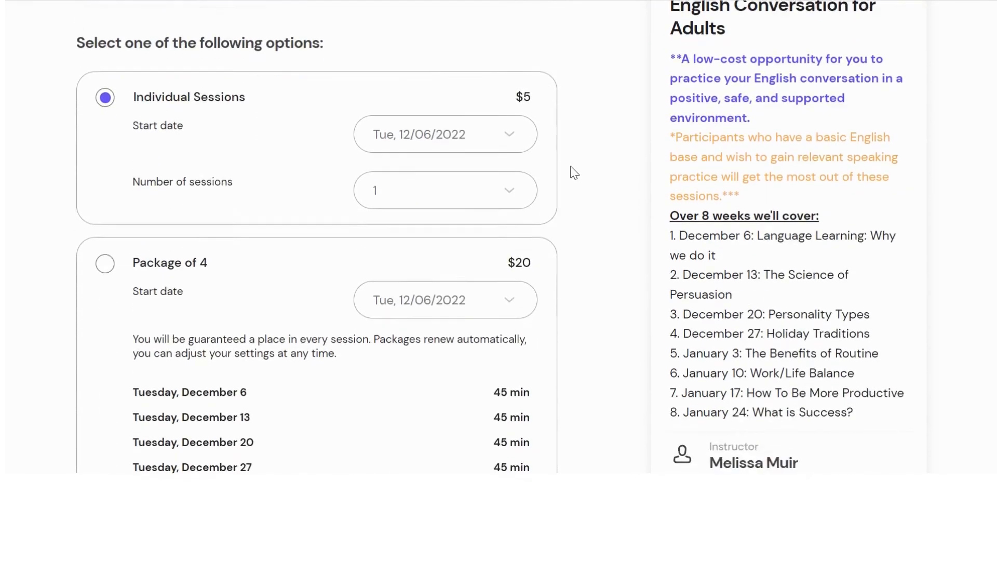
pyautogui.scroll(14, 405, 350)
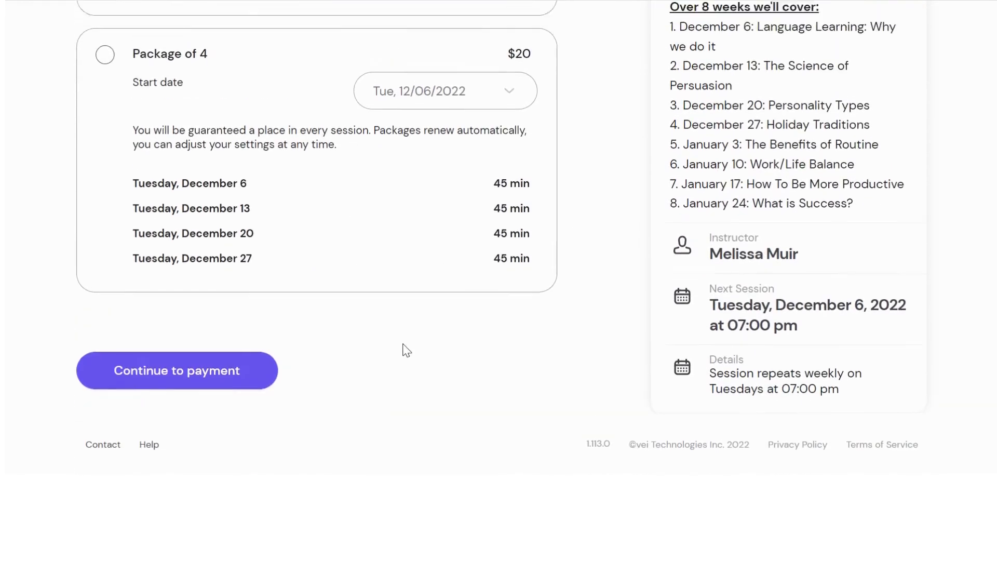
pyautogui.click(24, 1)
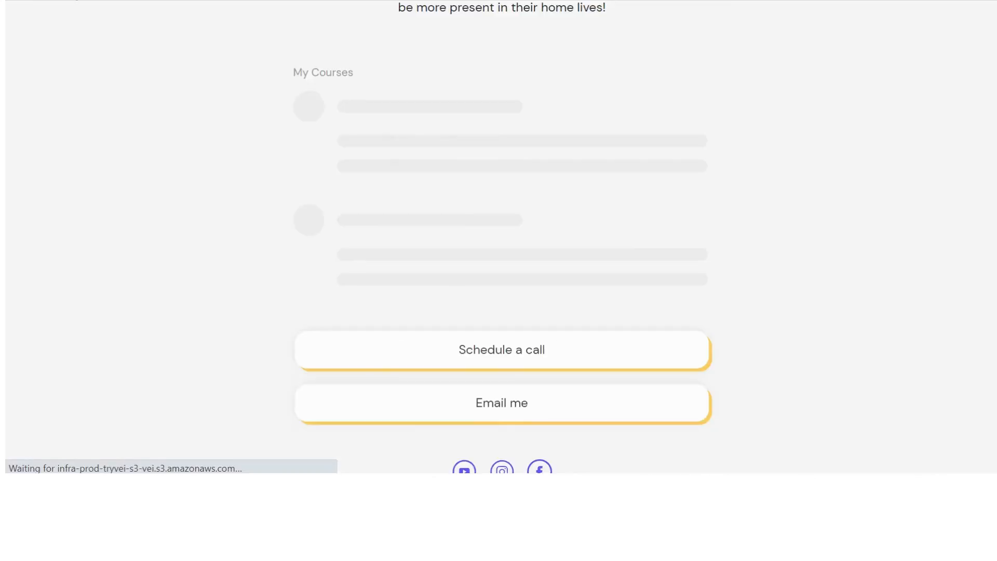
pyautogui.scroll(2, 564, 186)
pyautogui.scroll(3, 588, 212)
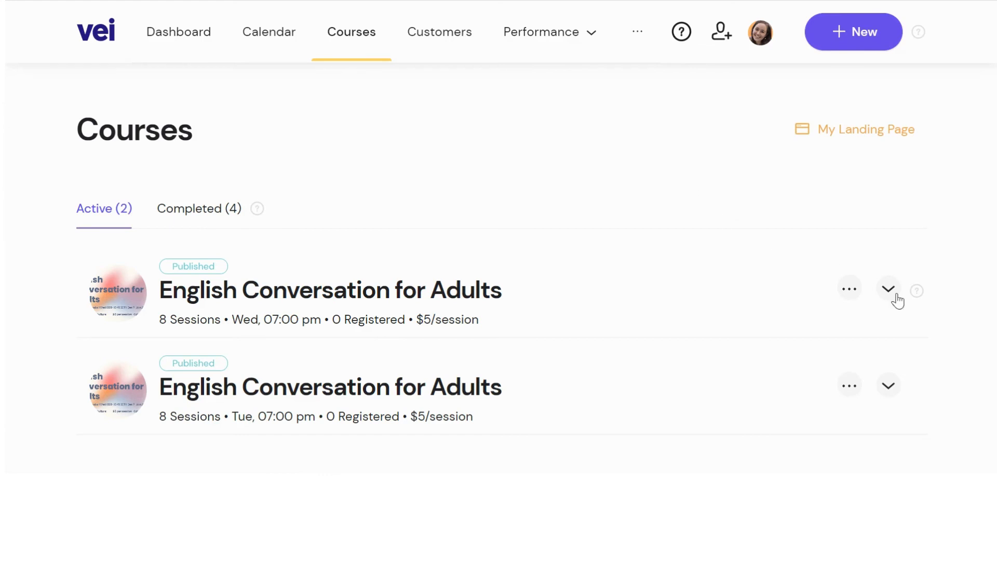
# - Copy the link of the Tuesday English Conversation for Adults course
pyautogui.click(850, 387)
pyautogui.click(792, 289)
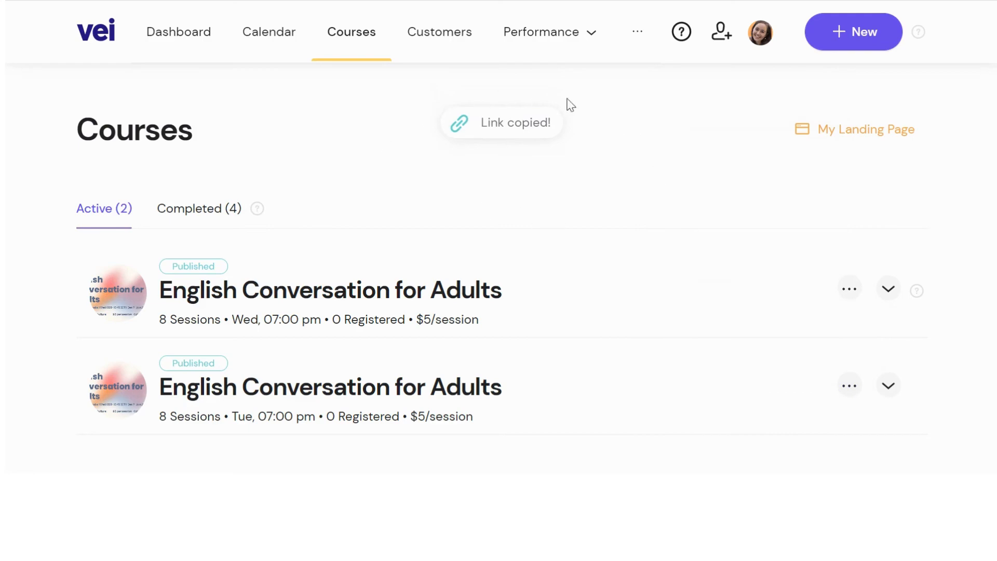